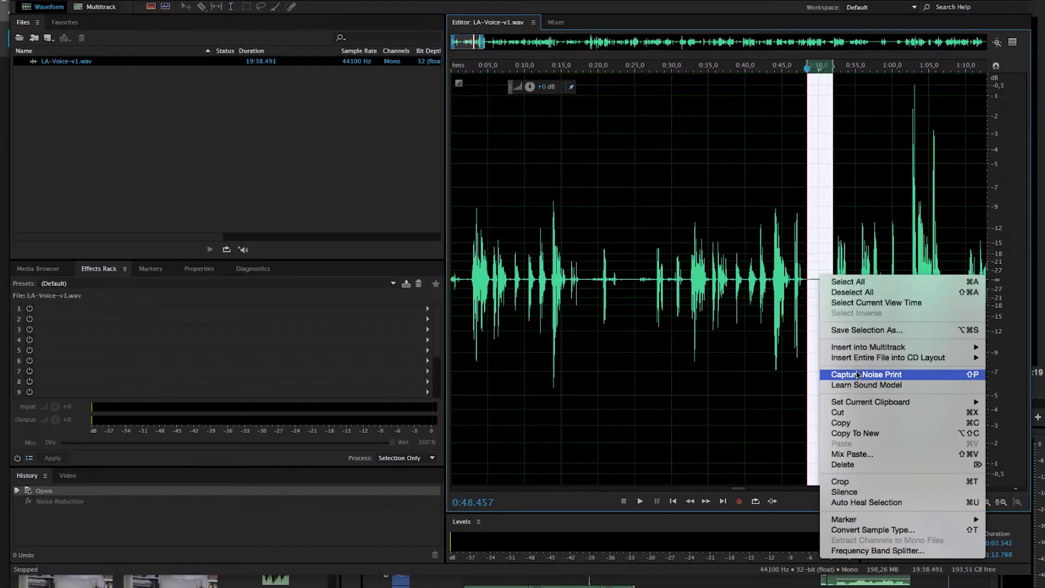
# - Capture a noise print from the selected silent passage, clear the selection and open the Noise Reduction process
pyautogui.click(790, 300)
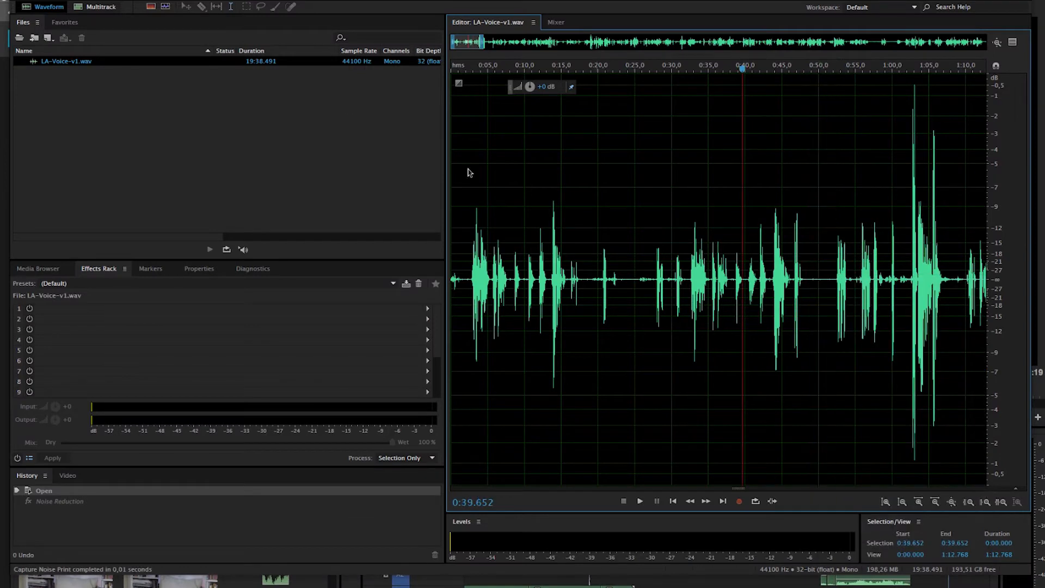
pyautogui.click(239, 1)
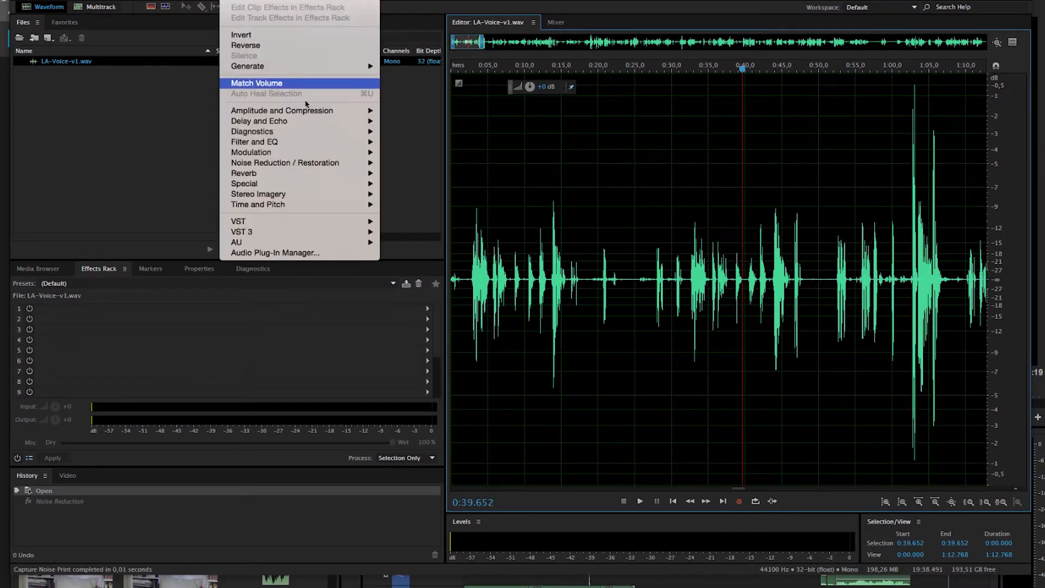
pyautogui.moveTo(343, 162)
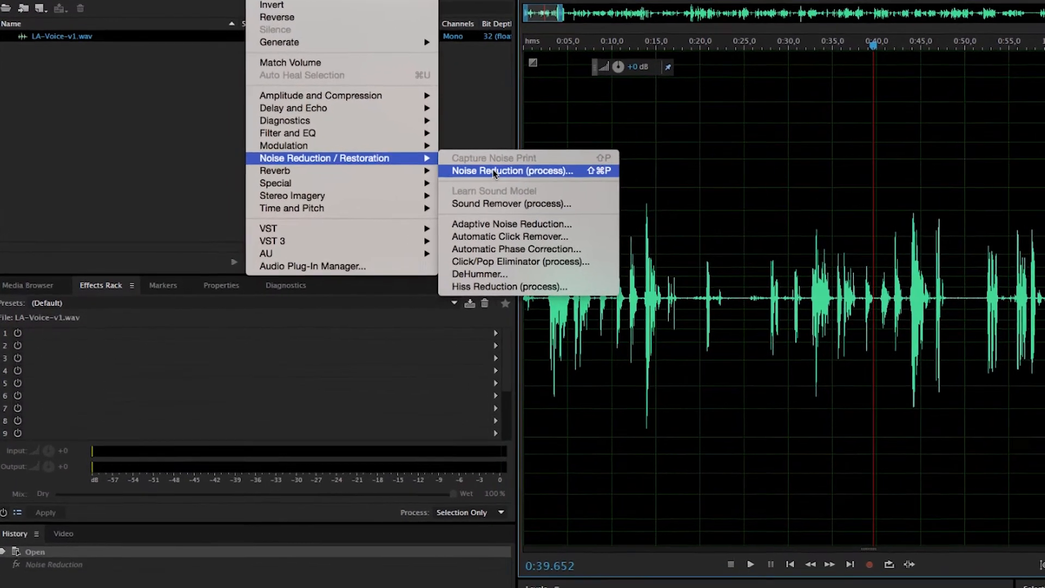
pyautogui.click(494, 172)
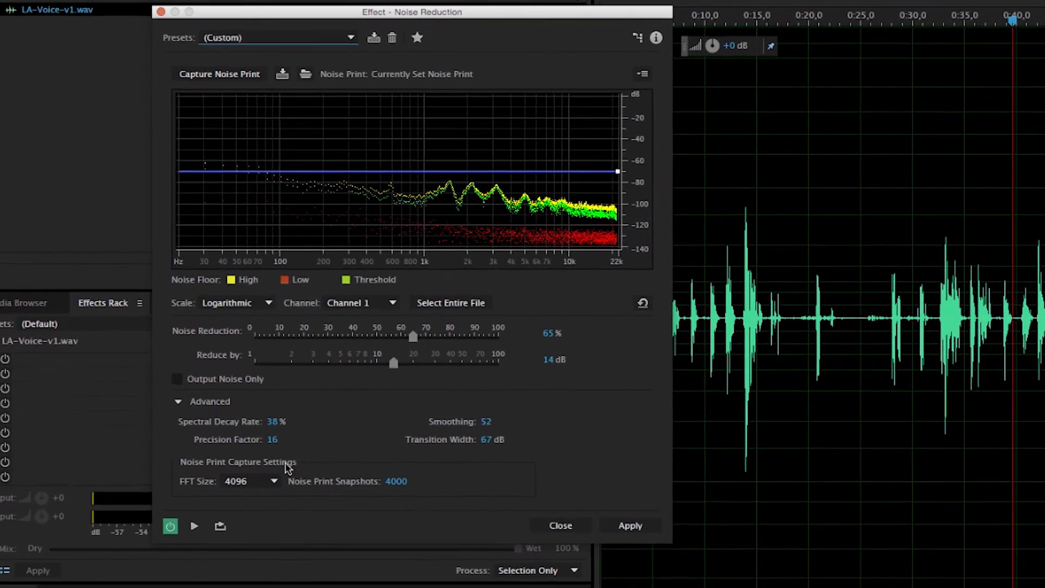
# - Preview only the removed noise with noise reduction at 74% and Reduce by at 16,2 dB
pyautogui.moveTo(404, 373); pyautogui.dragTo(393, 372)
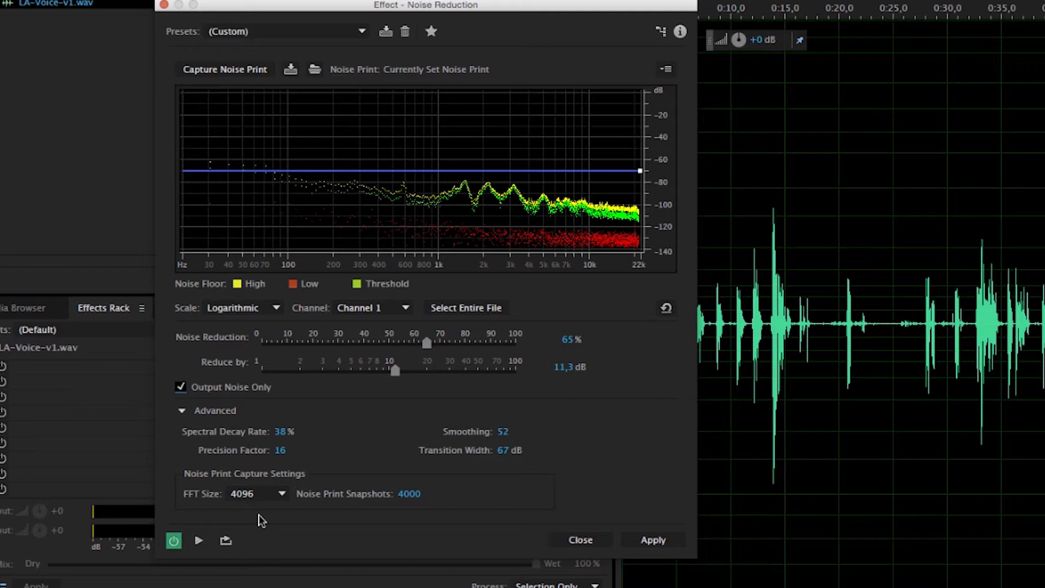
pyautogui.click(200, 541)
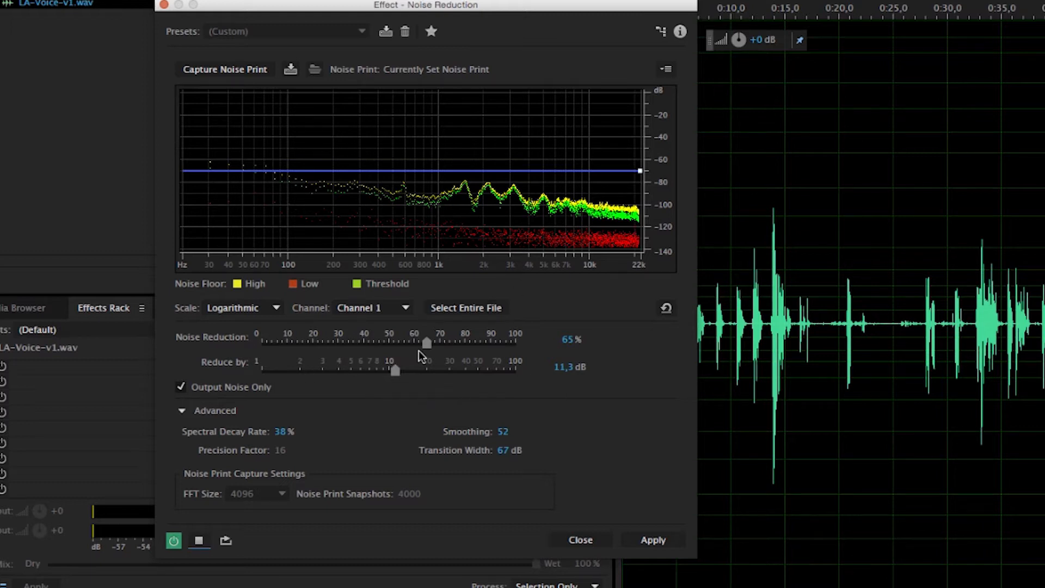
pyautogui.moveTo(425, 342); pyautogui.dragTo(447, 345)
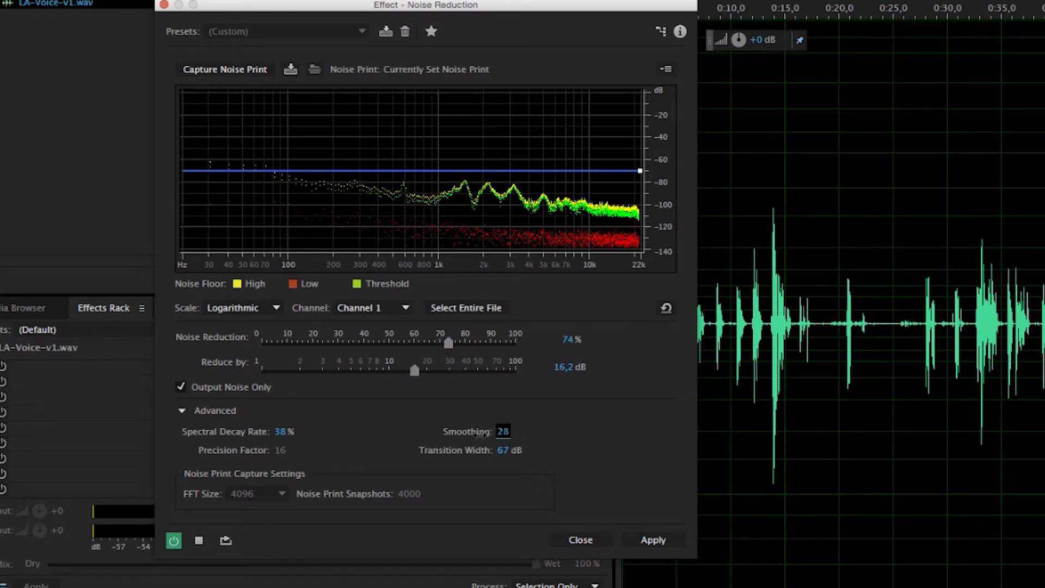
# - Set the noise reduction's smoothing to 60 and its spectral decay rate to 37%
pyautogui.click(280, 431)
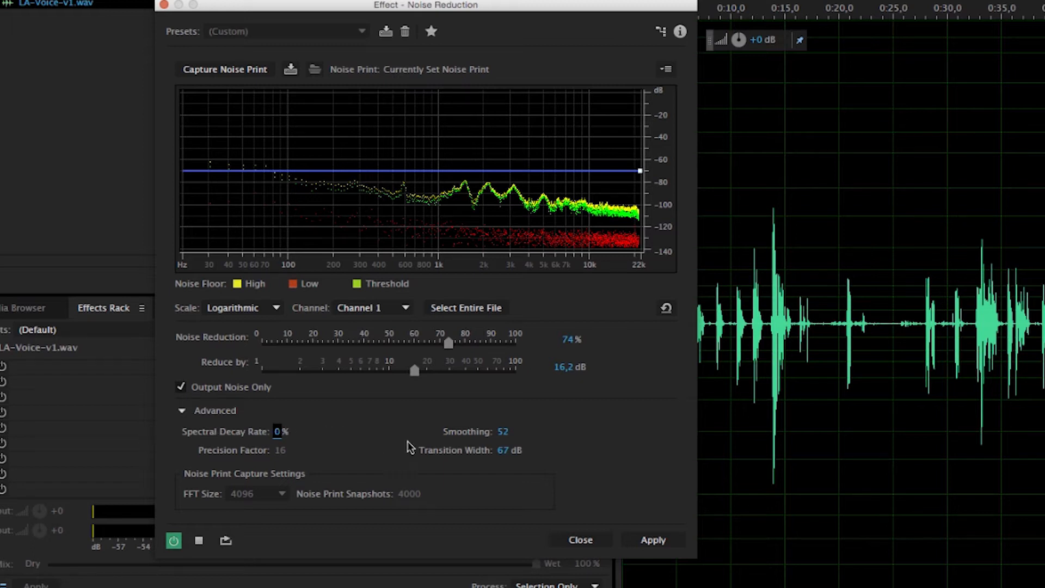
pyautogui.moveTo(508, 438); pyautogui.dragTo(462, 430)
pyautogui.write('60')
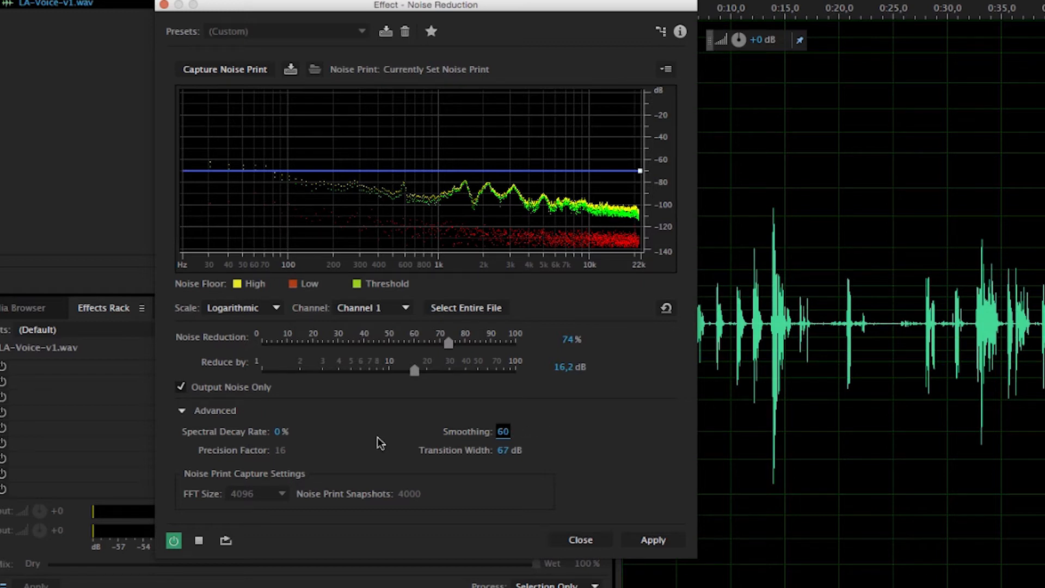
pyautogui.moveTo(279, 434); pyautogui.dragTo(295, 433)
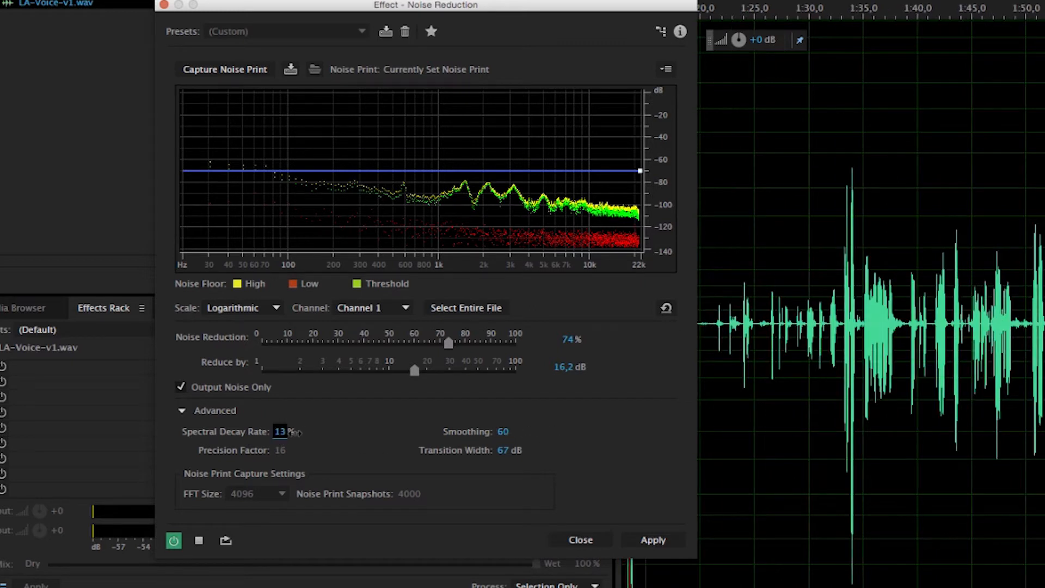
# - Turn off Output Noise Only, set noise reduction to 65% and Reduce by to 11,2 dB, and apply the effect
pyautogui.click(181, 388)
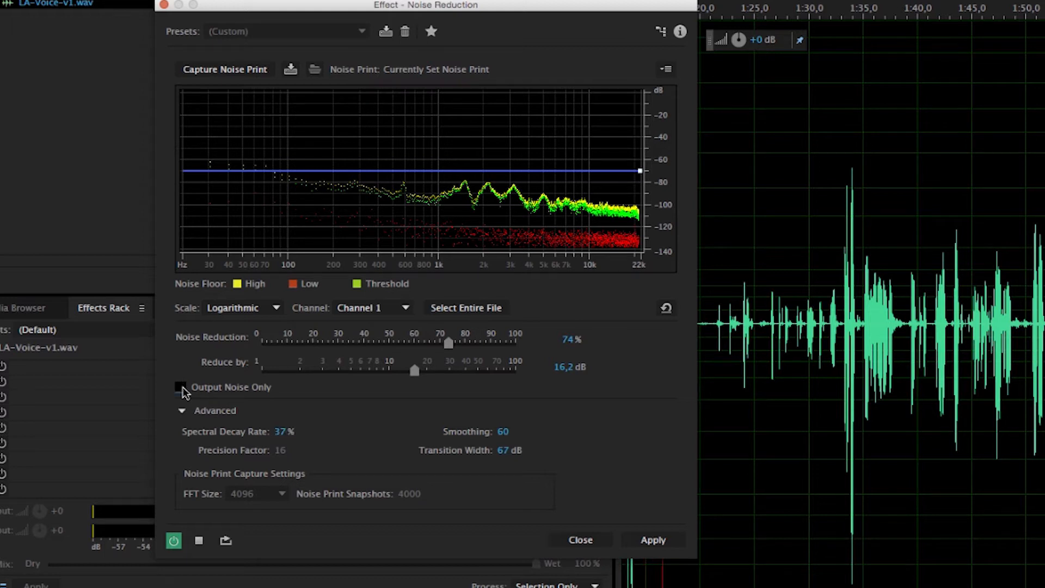
pyautogui.moveTo(411, 370); pyautogui.dragTo(426, 349)
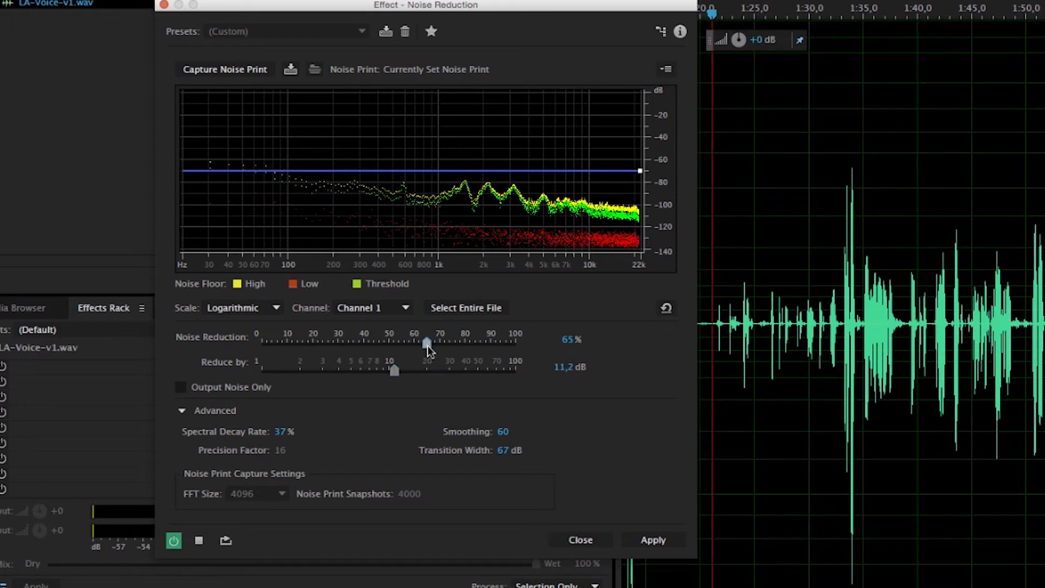
pyautogui.click(199, 541)
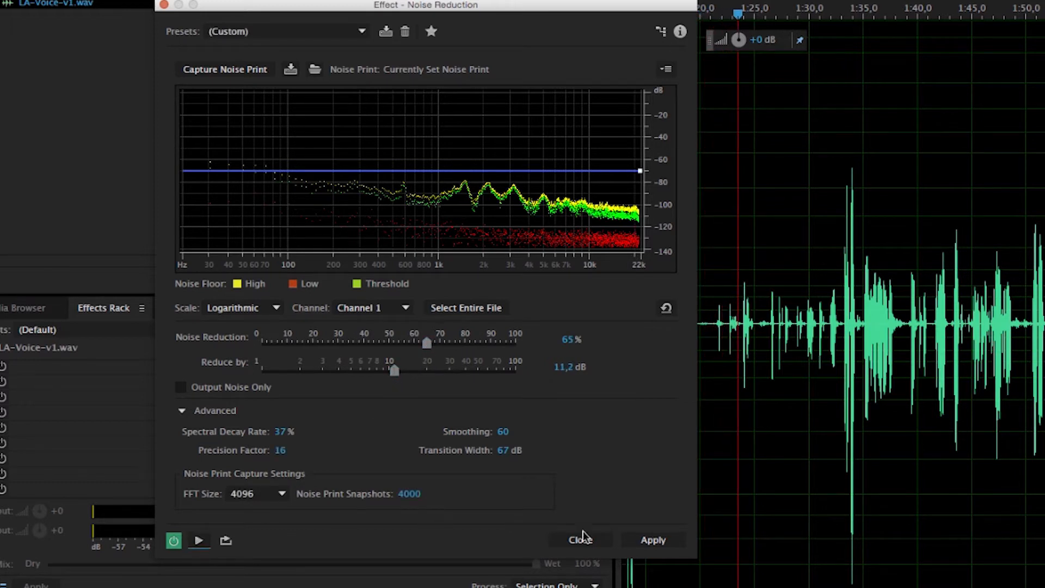
pyautogui.click(657, 543)
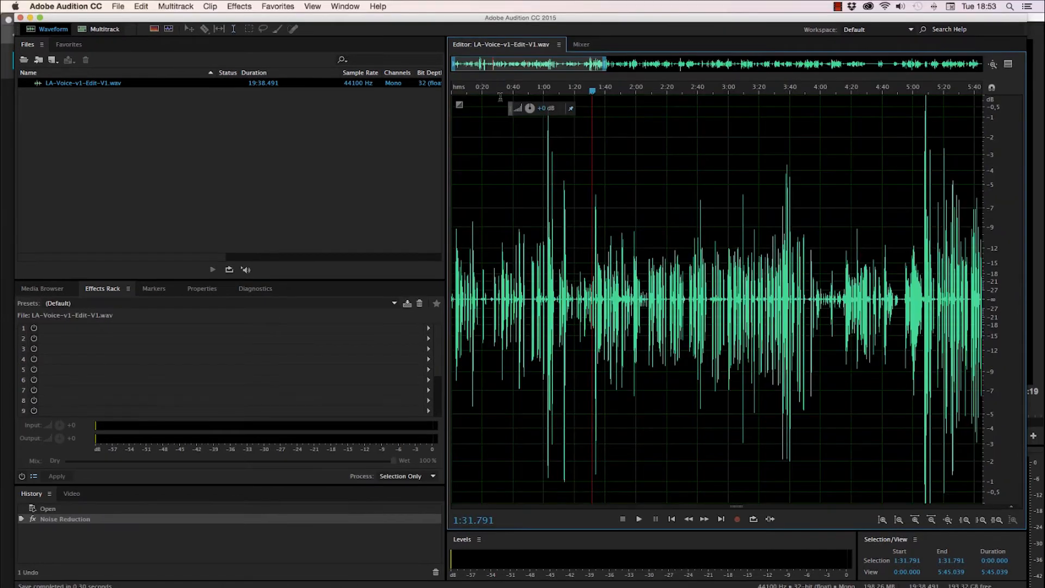
# - Play the voice recording from the start and delete the unwanted passage of about 6.7 s beginning near 0:20
pyautogui.moveTo(497, 89); pyautogui.dragTo(420, 113)
pyautogui.press('space')
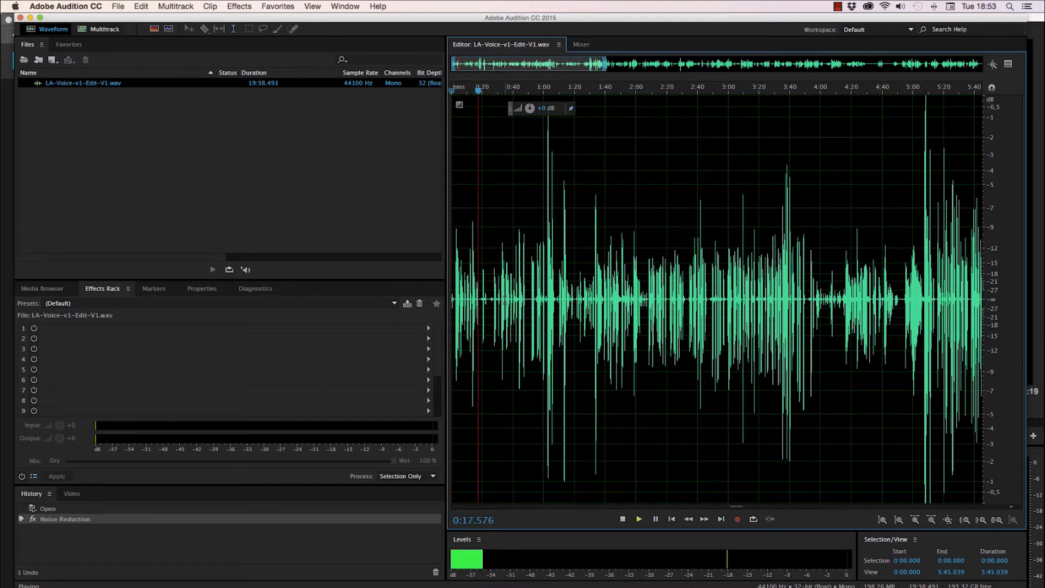
pyautogui.press('space')
pyautogui.moveTo(483, 299); pyautogui.dragTo(491, 299)
pyautogui.press('Delete')
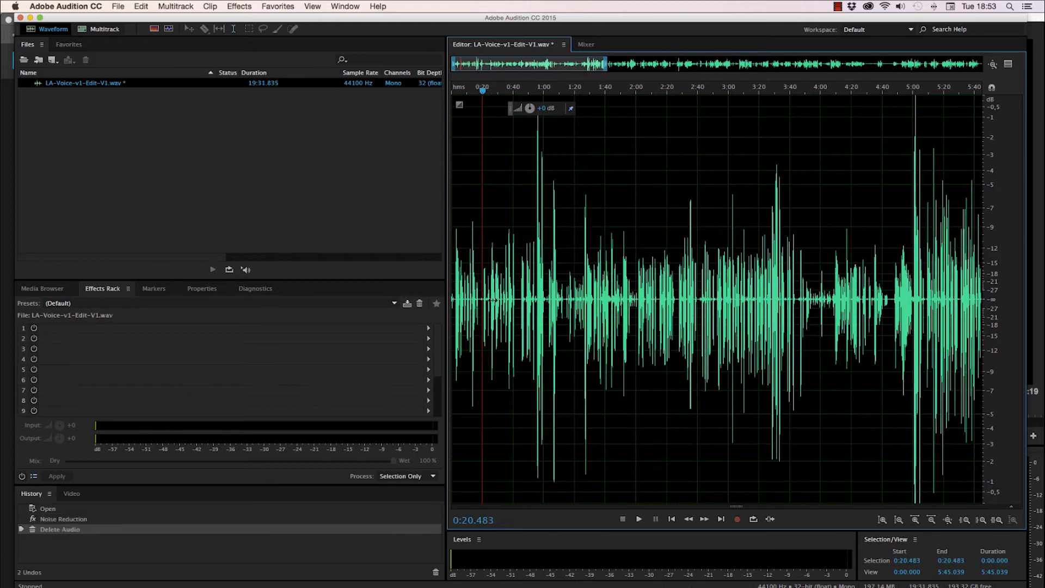
# - Listen to the recording just after the cut, then around 0:13 and from about 0:26
pyautogui.press('space')
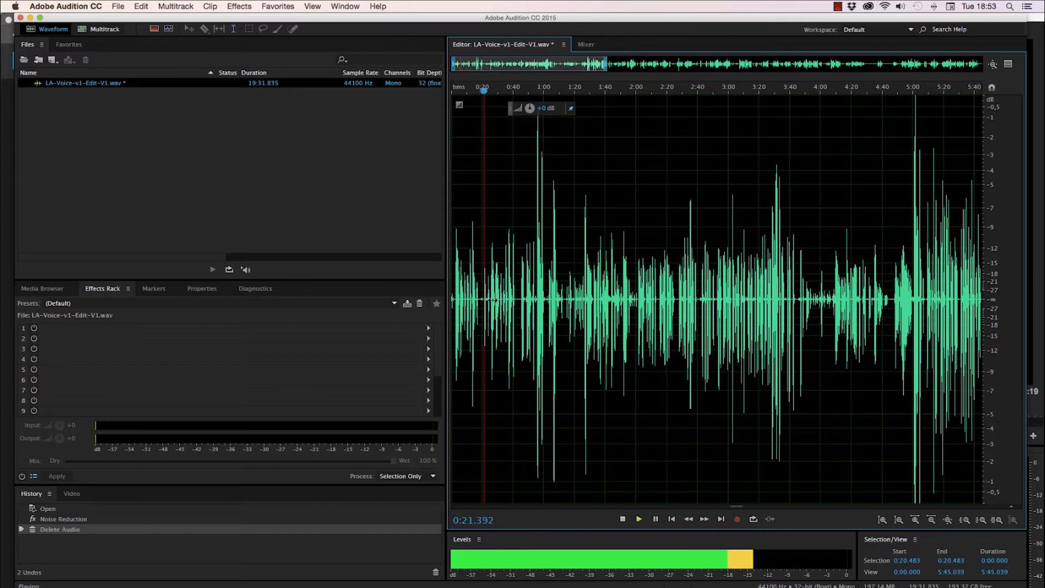
pyautogui.press('space')
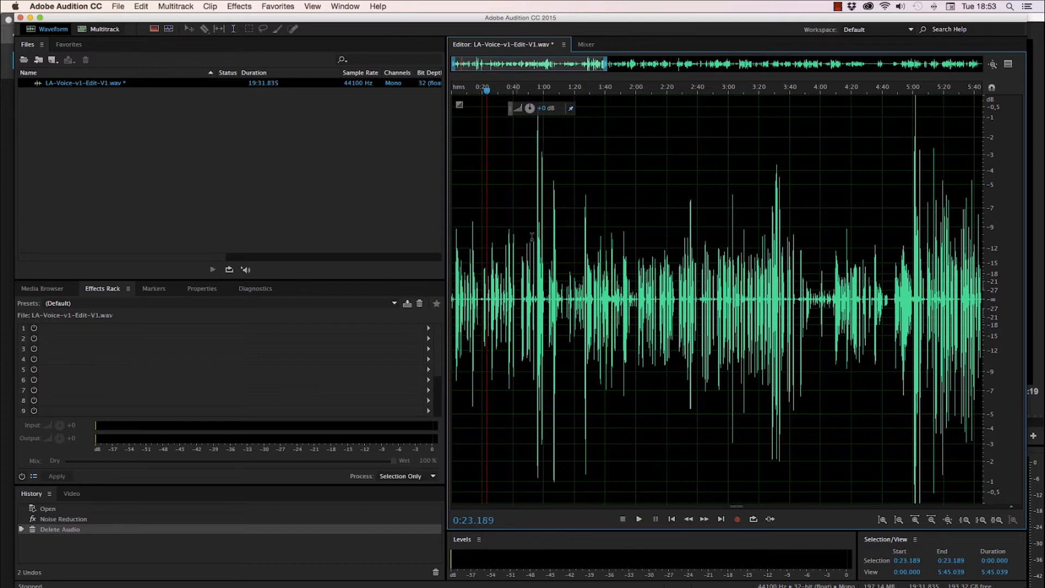
pyautogui.moveTo(607, 75); pyautogui.dragTo(494, 76)
pyautogui.click(528, 269)
pyautogui.press('space')
pyautogui.press('space')
pyautogui.click(596, 279)
pyautogui.press('space')
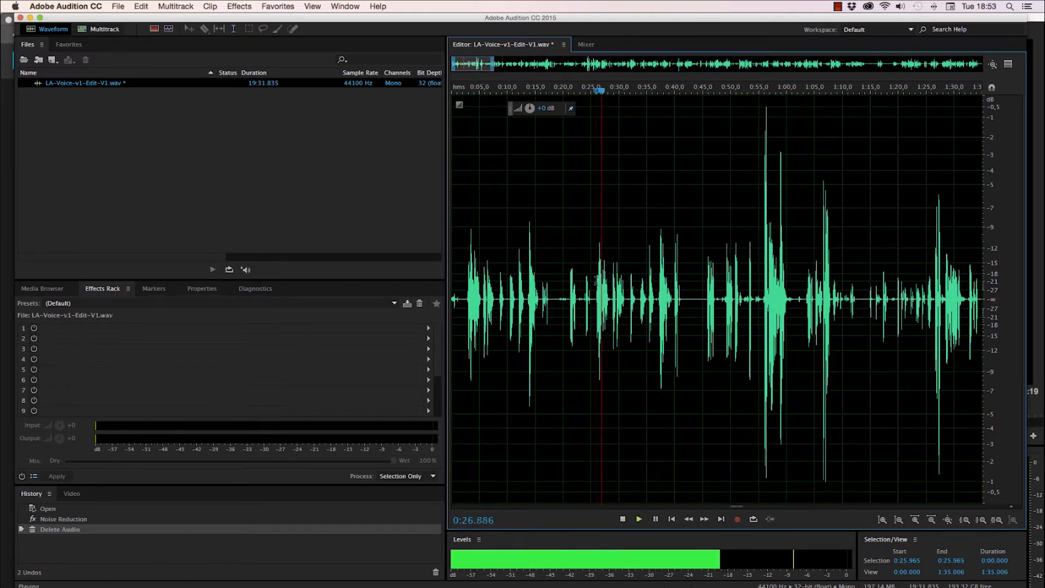
pyautogui.press('space')
# - Compare the take at about 0:02 with the take near 0:26 by playing both
pyautogui.click(462, 285)
pyautogui.press('space')
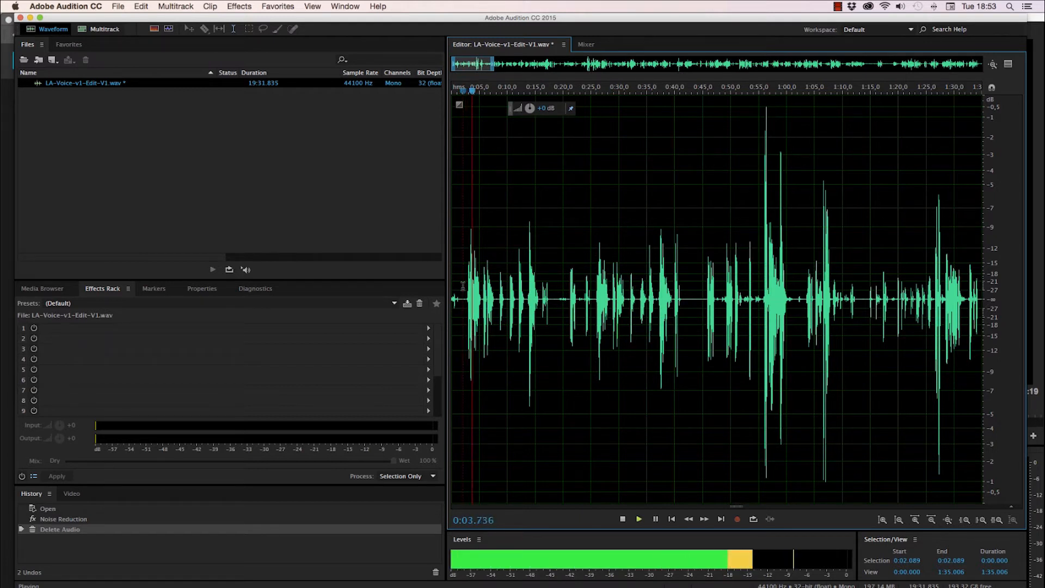
pyautogui.press('space')
pyautogui.click(597, 277)
pyautogui.press('space')
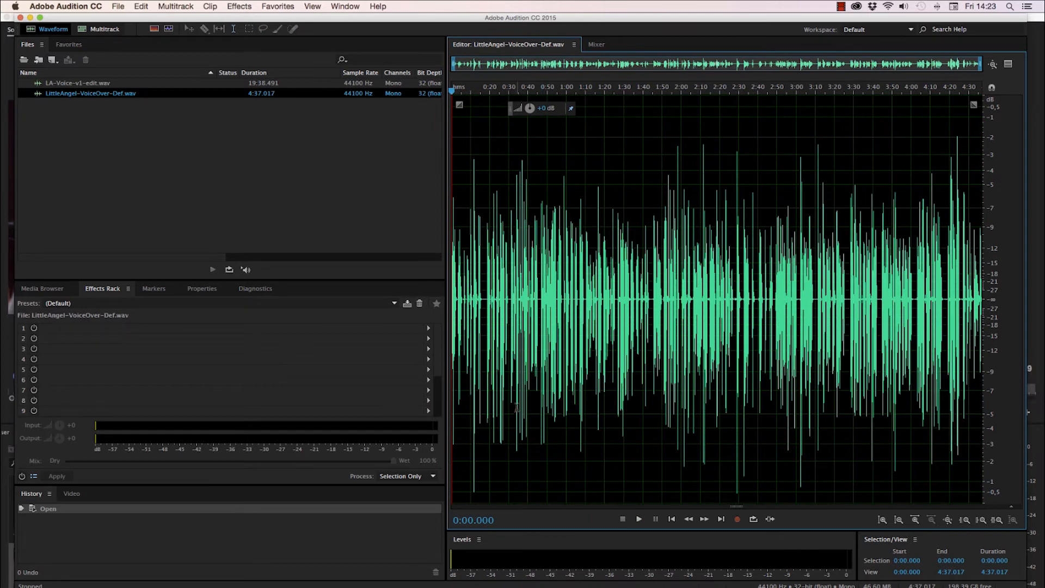
# - Listen to the opening of LittleAngel-VoiceOver-Def.wav and open the Echo effect for it
pyautogui.press('space')
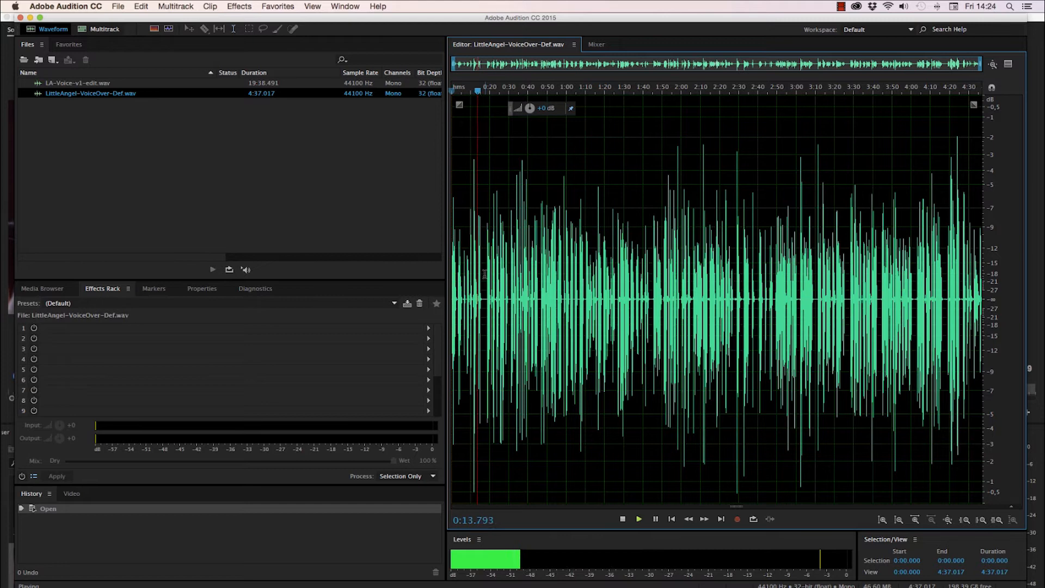
pyautogui.press('space')
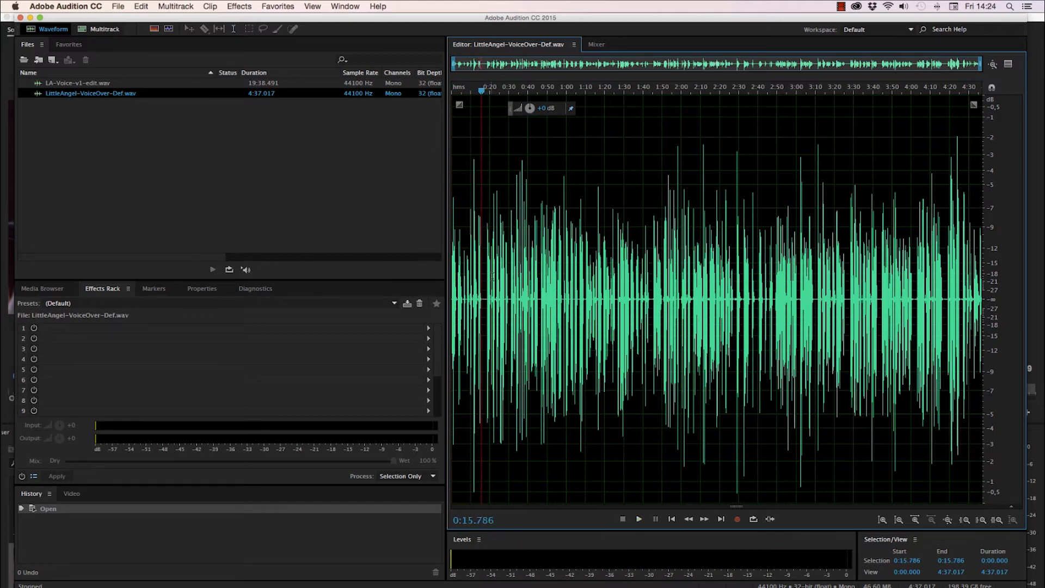
pyautogui.click(241, 8)
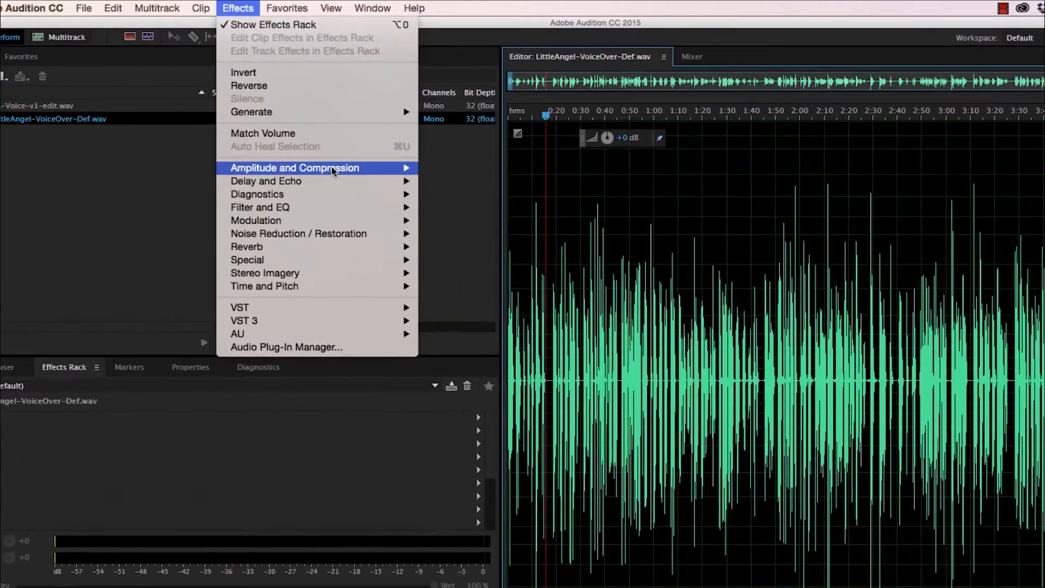
pyautogui.moveTo(313, 131)
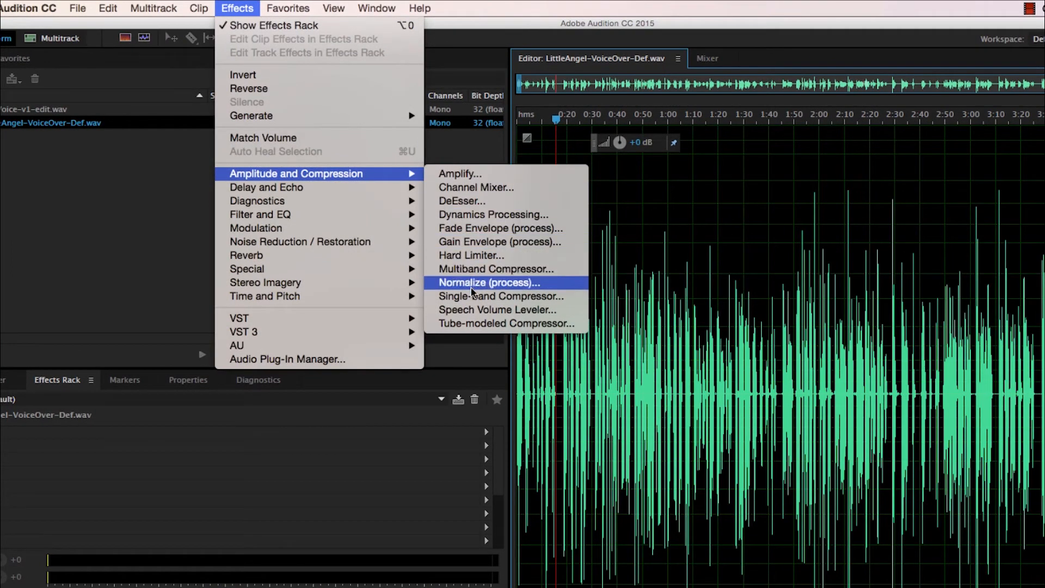
pyautogui.moveTo(297, 190)
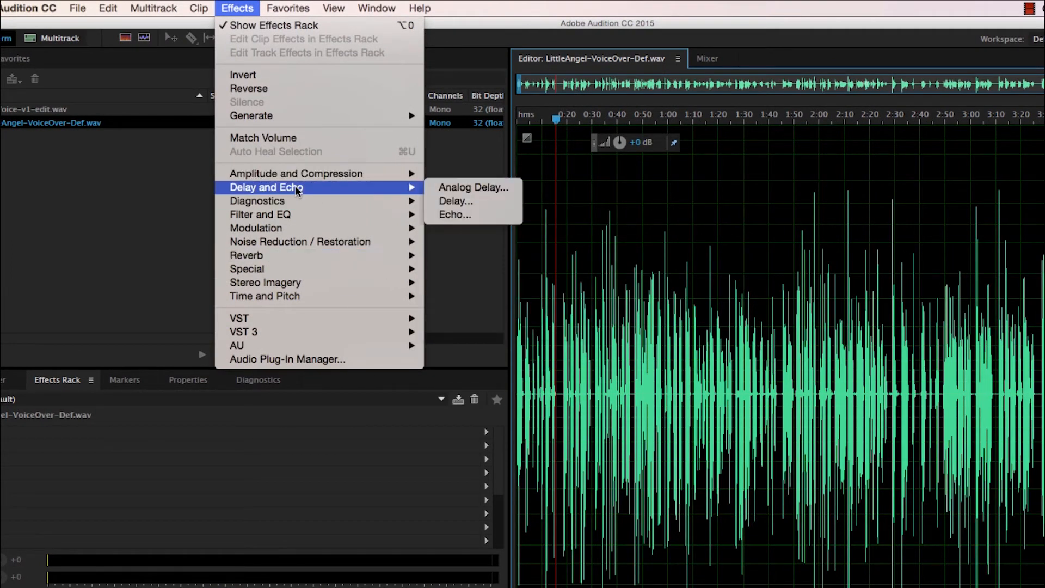
pyautogui.click(453, 213)
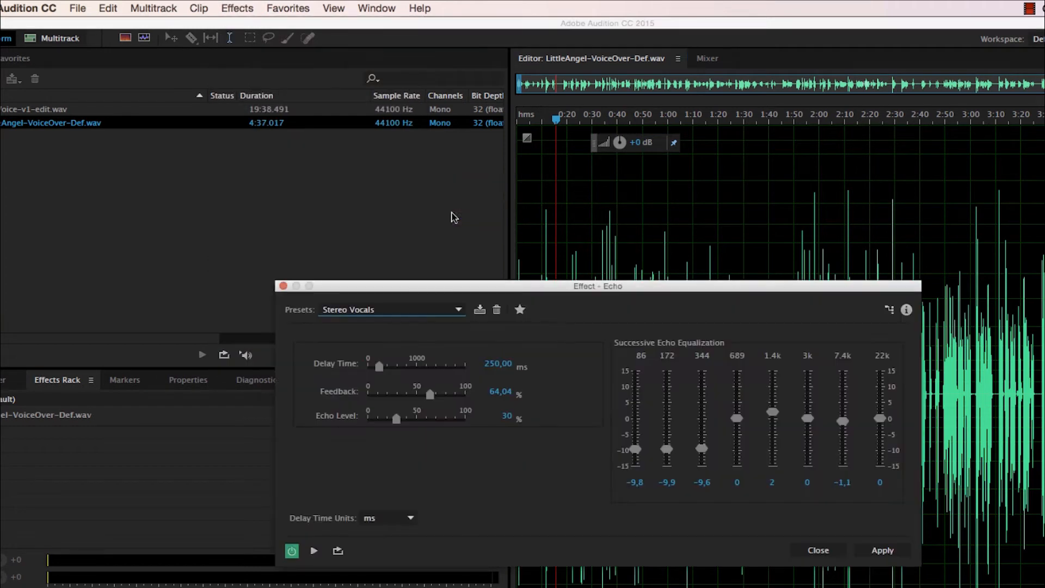
# - Preview the voice-over's echo with the Stereo Vocals preset and with the Analog Delay preset
pyautogui.press('space')
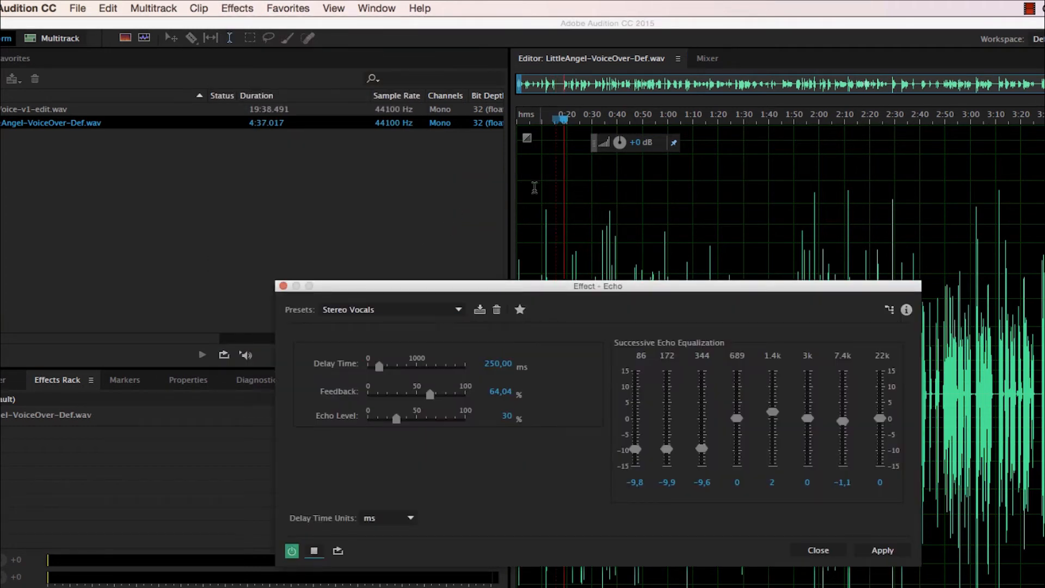
pyautogui.click(567, 126)
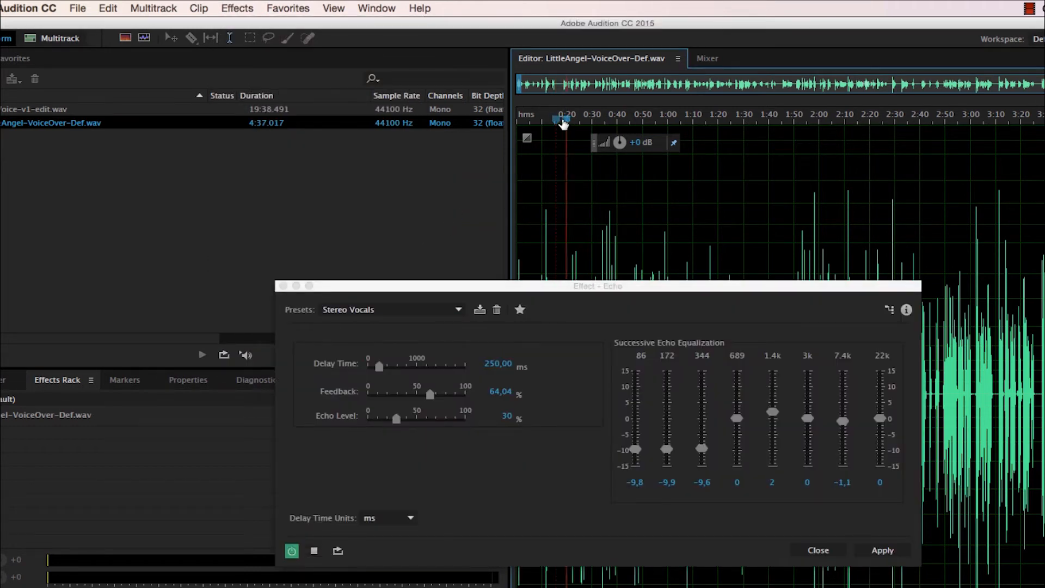
pyautogui.click(401, 315)
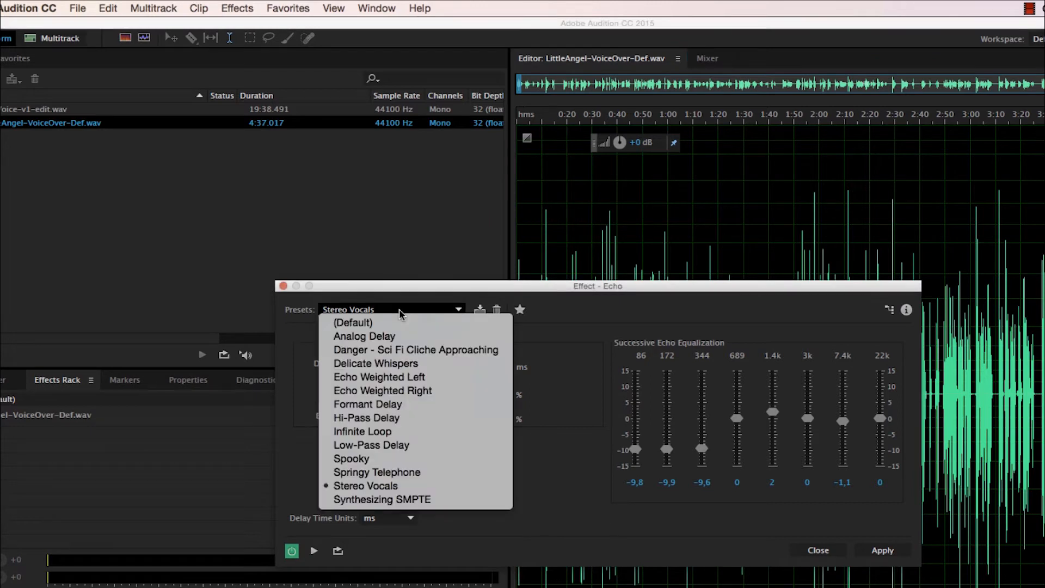
pyautogui.click(395, 342)
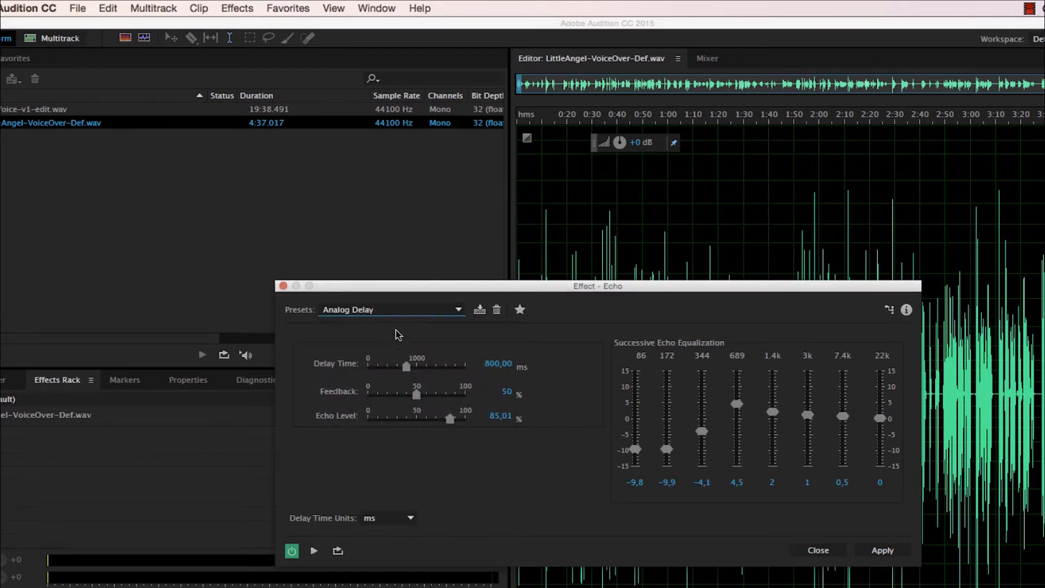
pyautogui.click(314, 550)
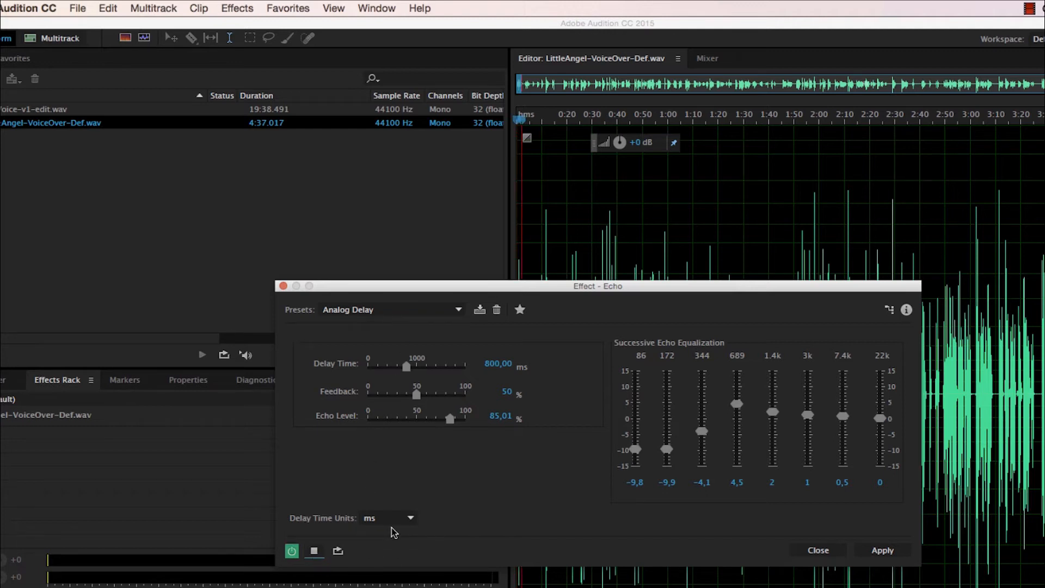
# - Preview the echo with the Springy Telephone and Stereo Vocals presets, then close the Echo effect without applying it
pyautogui.click(412, 315)
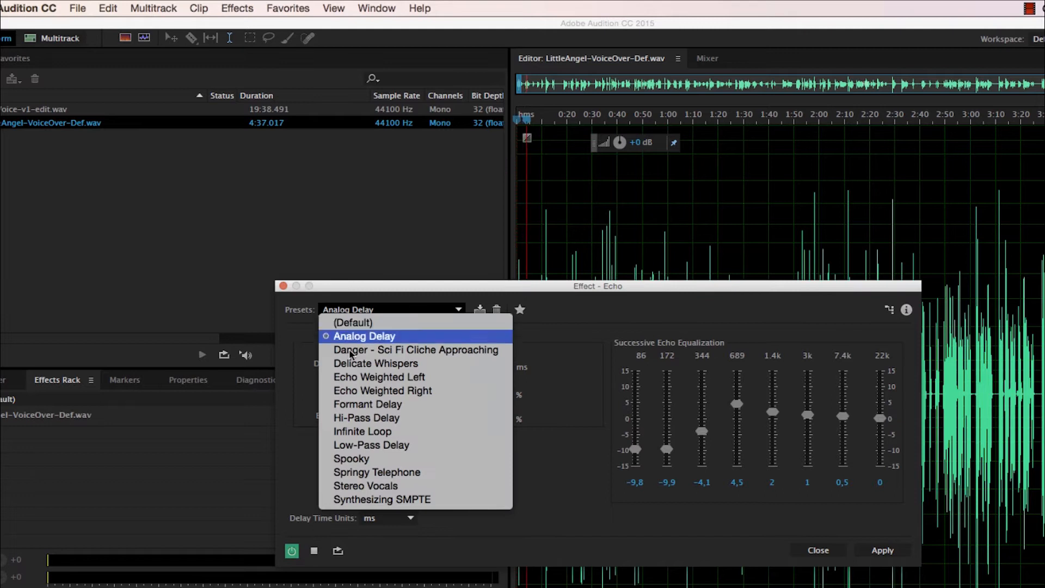
pyautogui.click(378, 473)
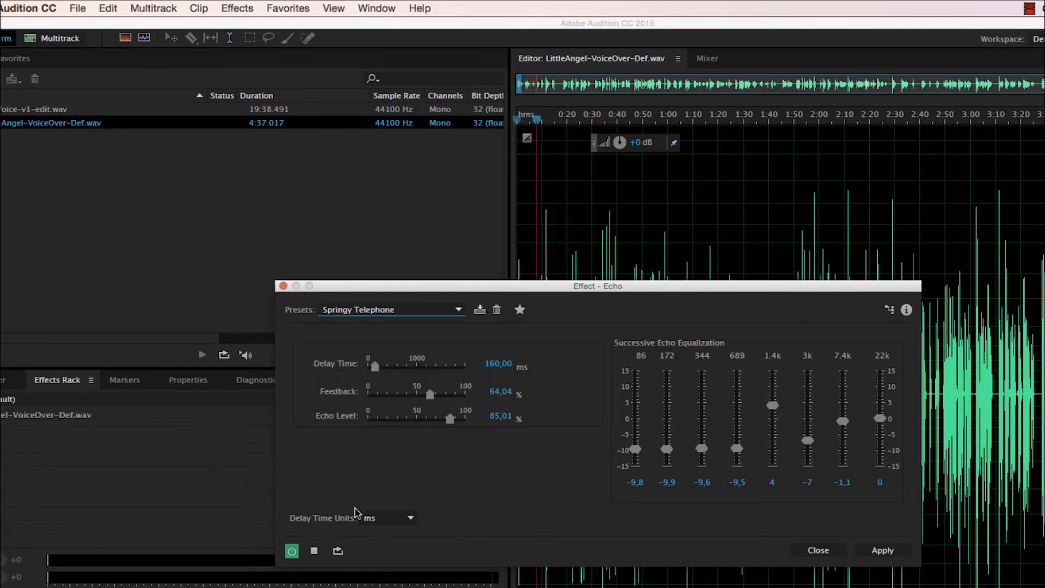
pyautogui.click(399, 310)
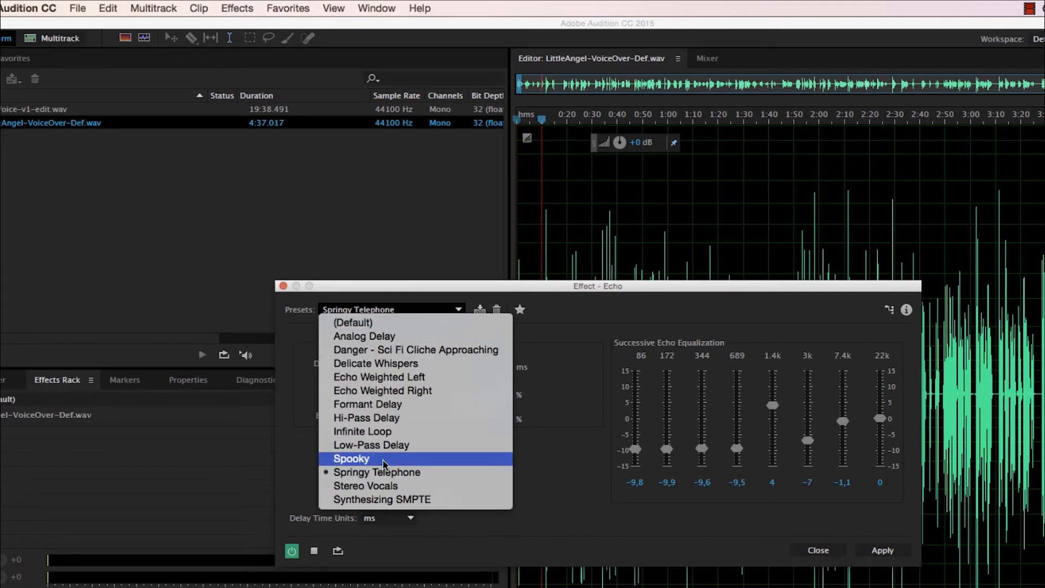
pyautogui.click(383, 486)
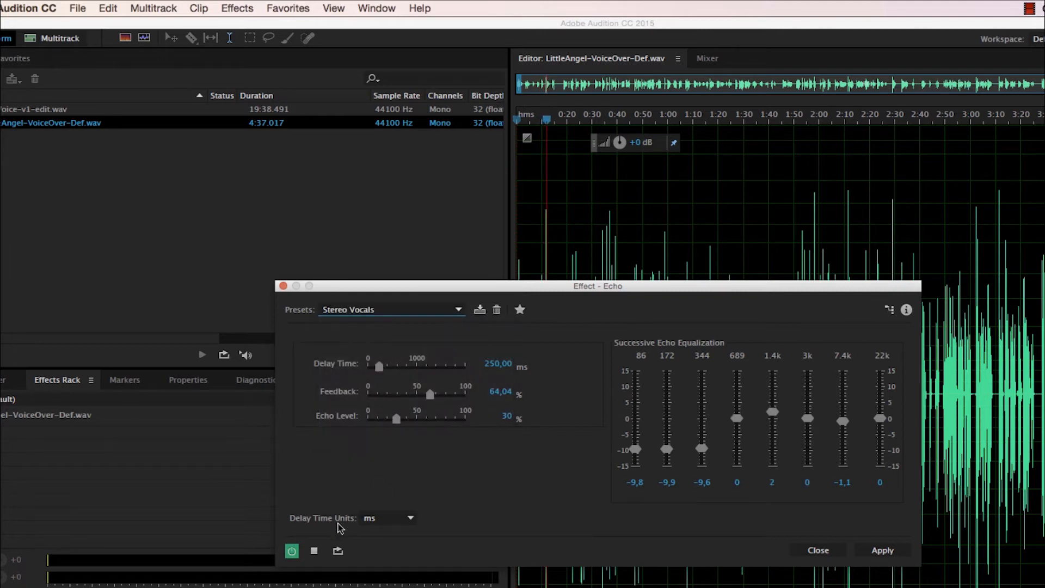
pyautogui.click(314, 550)
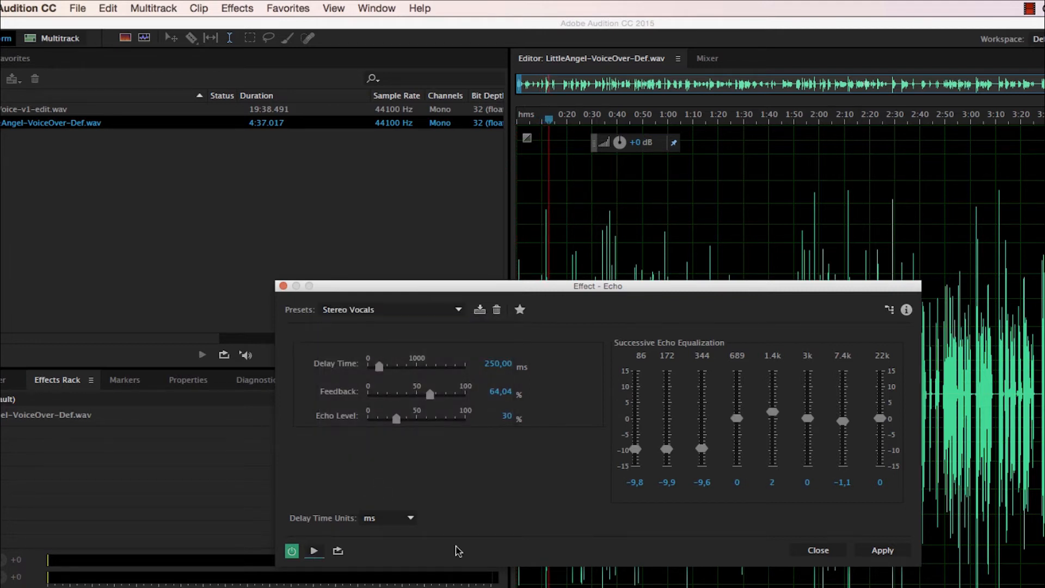
pyautogui.click(817, 550)
# - Open the Surround Reverb effect for the voice-over and preview it with the Trapped In The Well preset
pyautogui.click(242, 10)
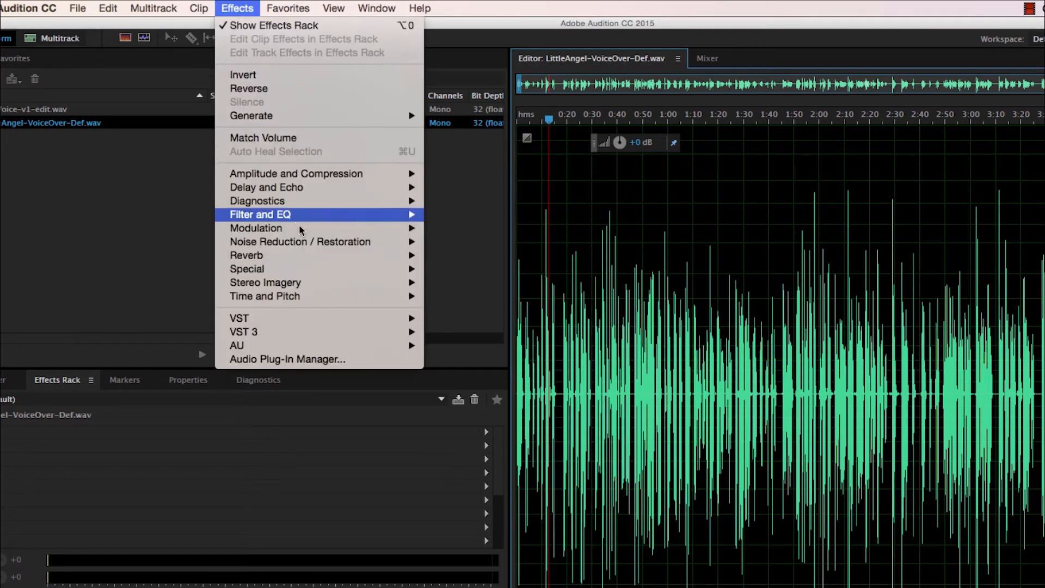
pyautogui.moveTo(302, 230)
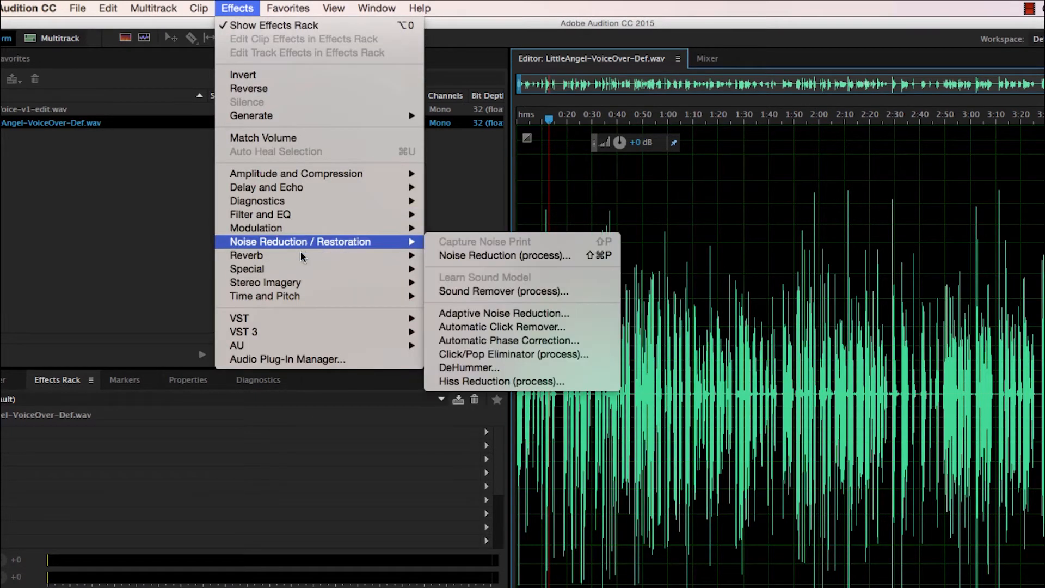
pyautogui.moveTo(302, 257)
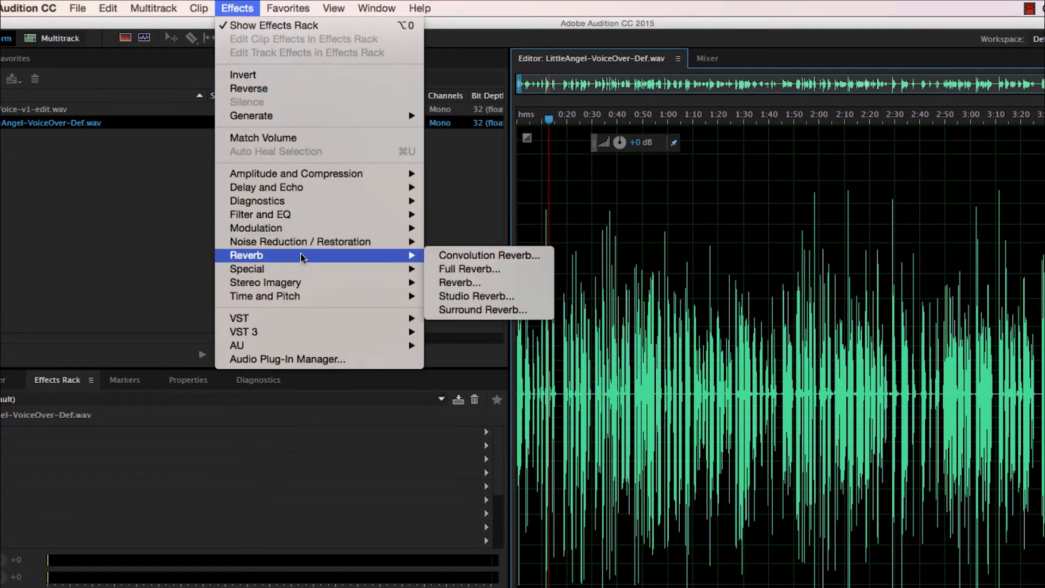
pyautogui.click(480, 311)
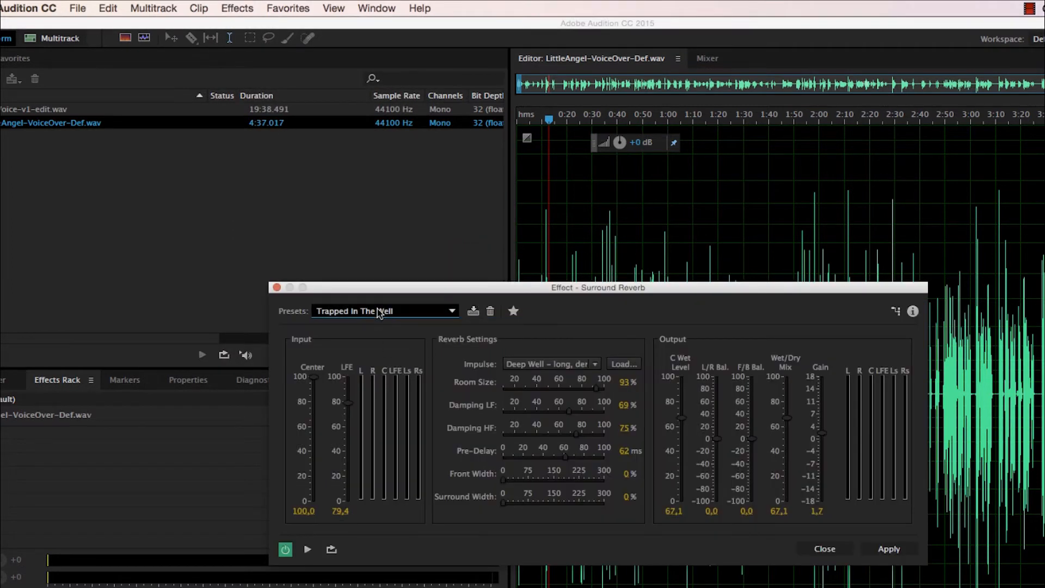
pyautogui.click(307, 548)
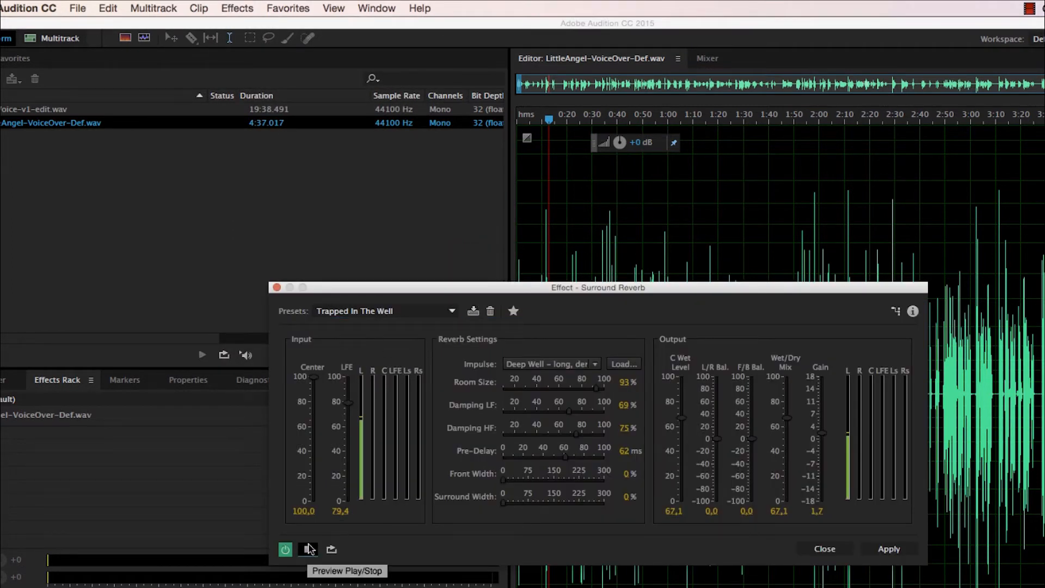
# - Preview the Surround Reverb presets Auditorium, Hank The Tank and The Great Outdoors on the voice-over
pyautogui.click(452, 311)
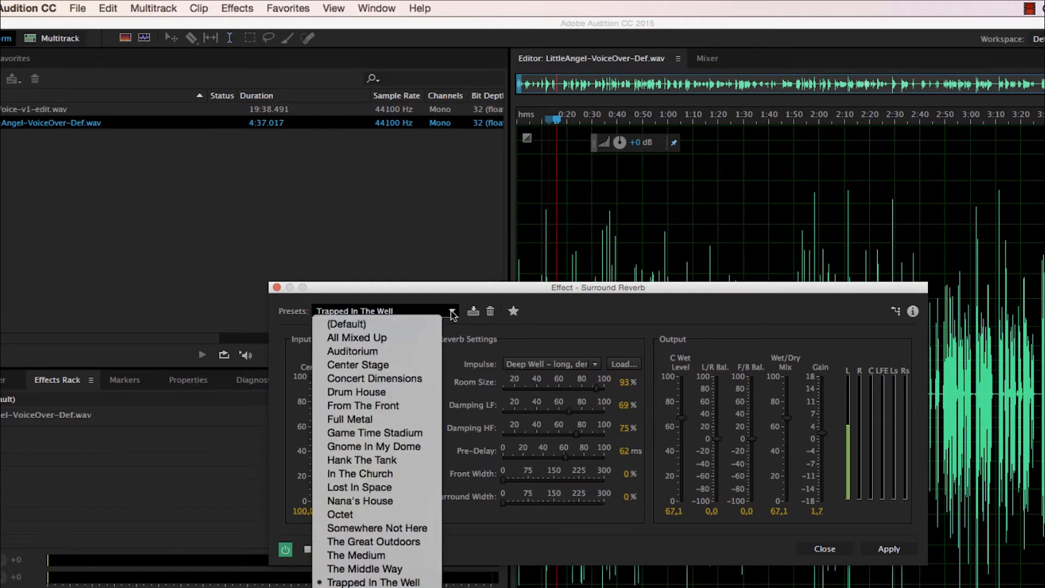
pyautogui.click(393, 351)
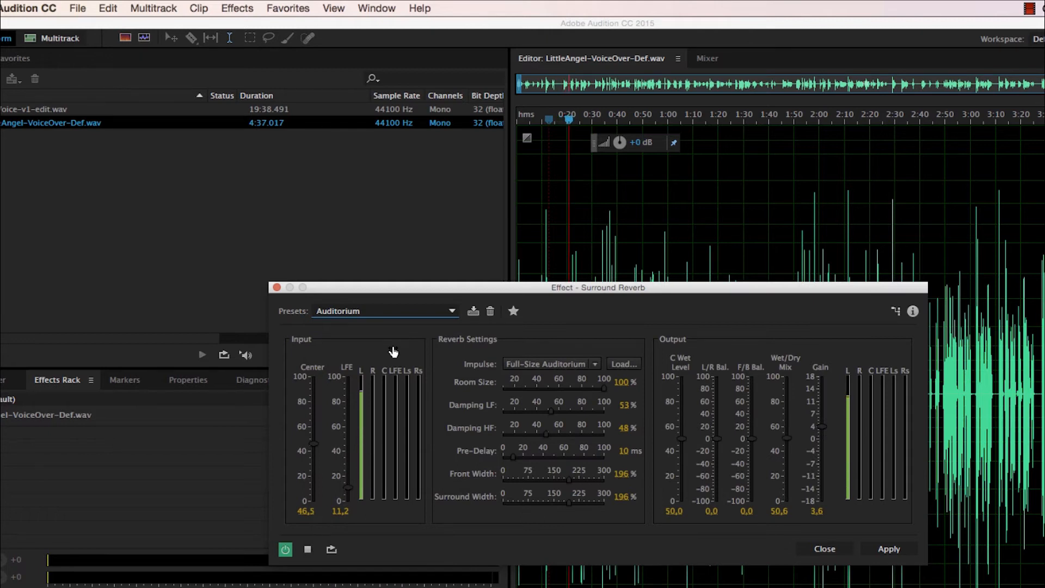
pyautogui.click(410, 312)
pyautogui.click(372, 461)
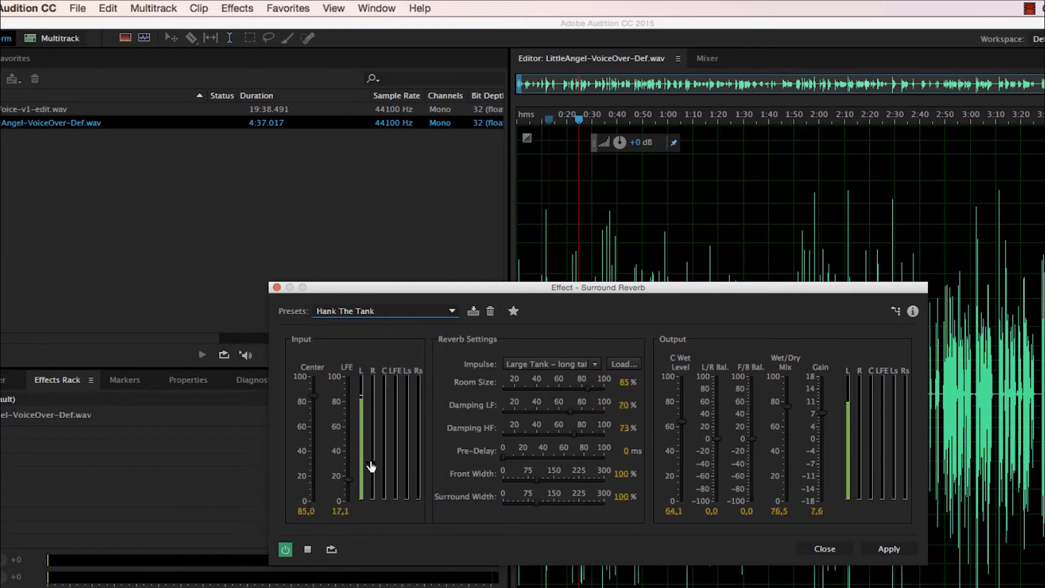
pyautogui.click(453, 311)
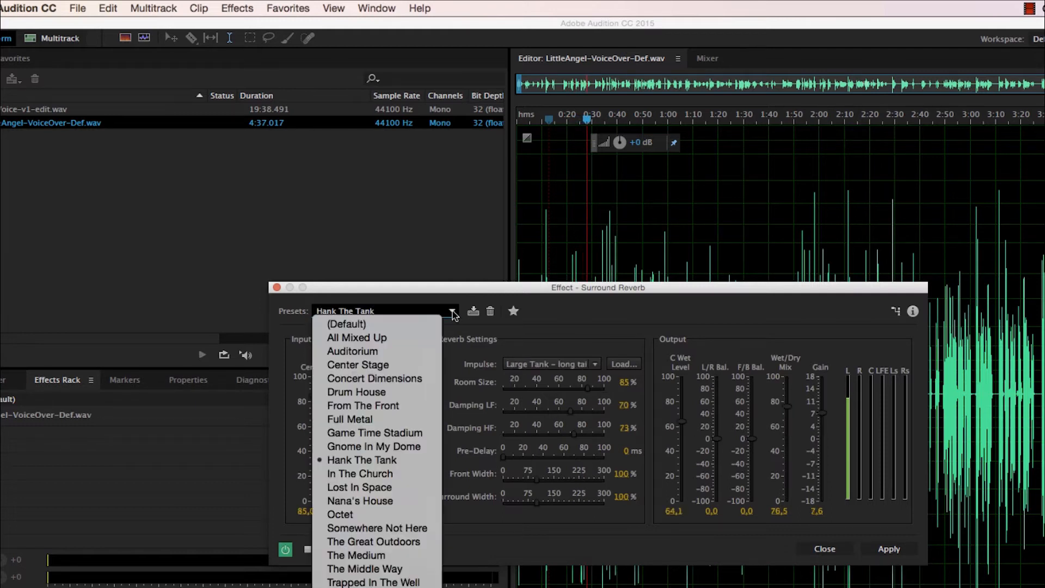
pyautogui.click(374, 544)
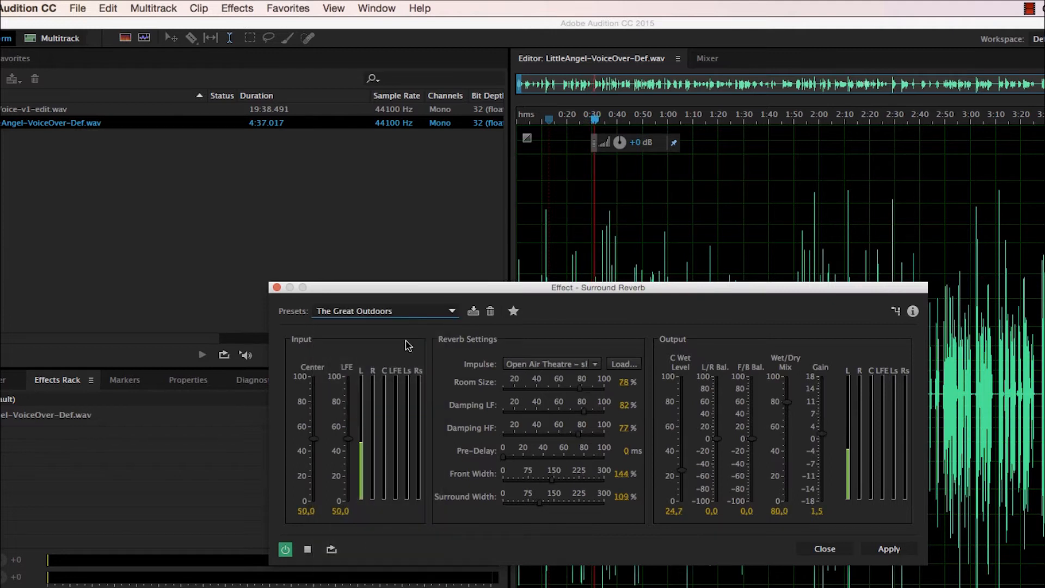
# - Preview the Trapped In The Well preset again and close Surround Reverb without applying it
pyautogui.click(452, 310)
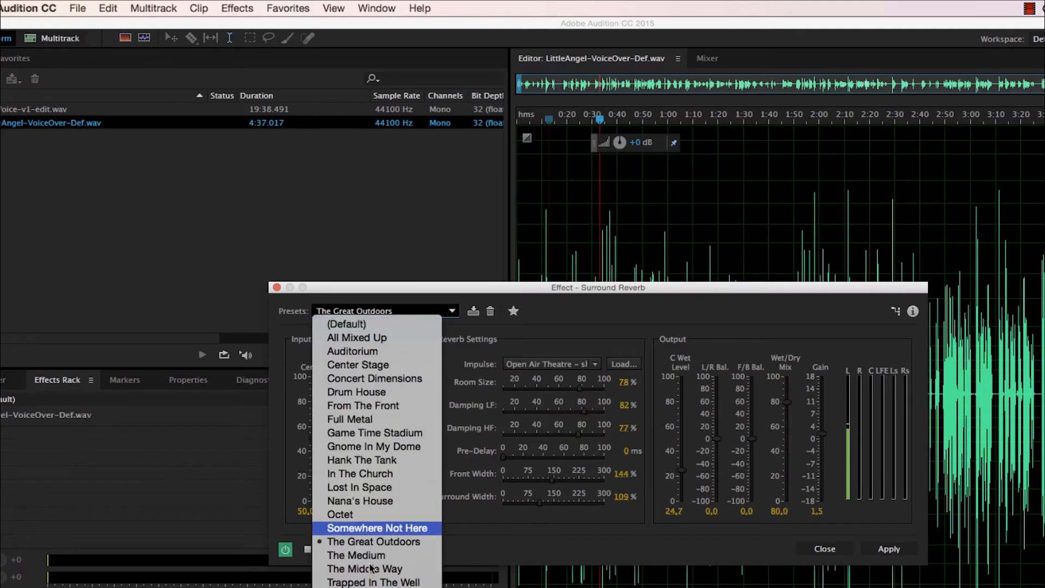
pyautogui.click(373, 581)
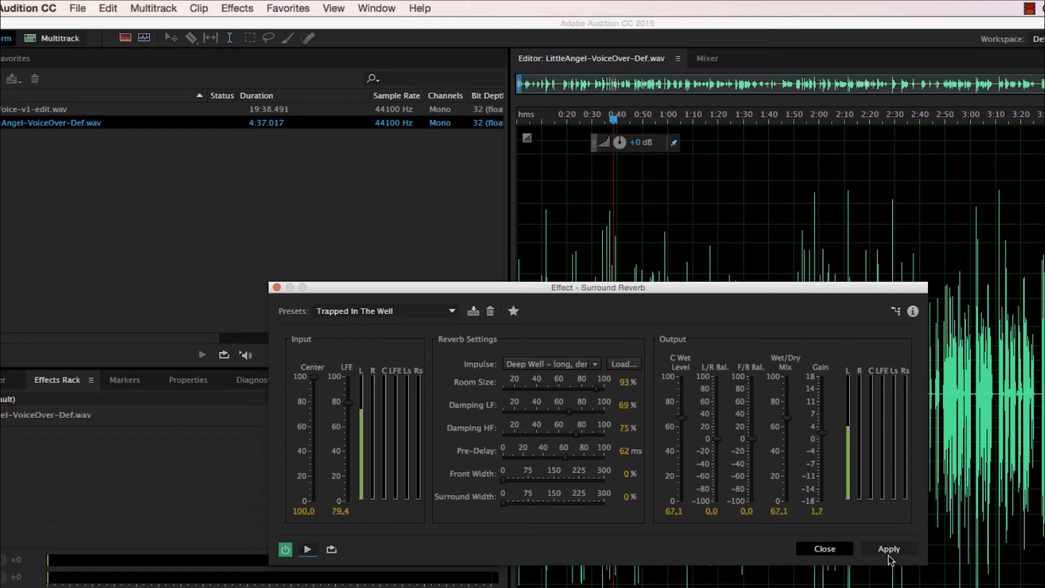
pyautogui.click(824, 549)
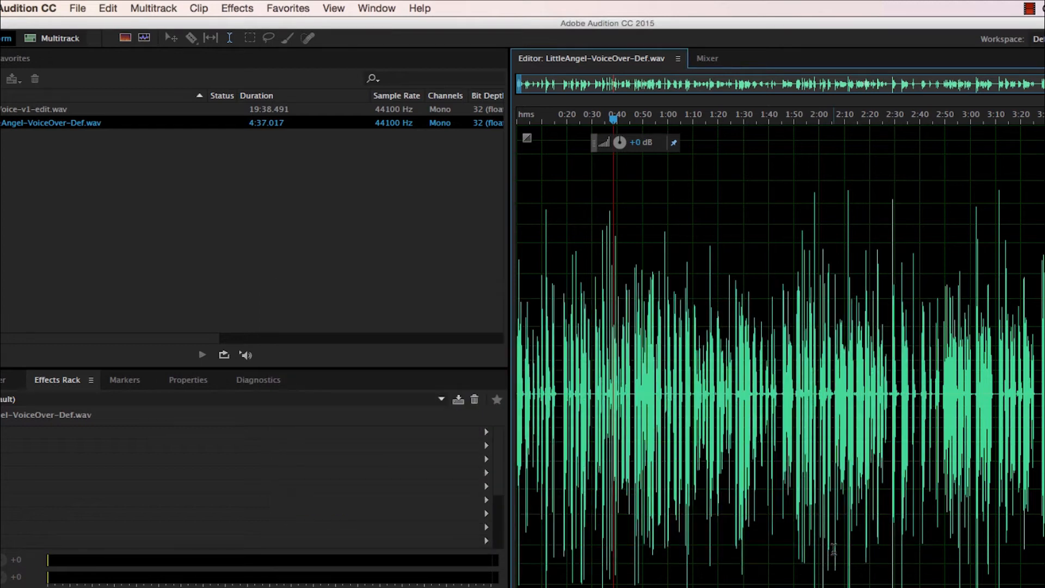
# - Open the Mastering effect for the voice-over
pyautogui.click(236, 9)
pyautogui.moveTo(313, 266)
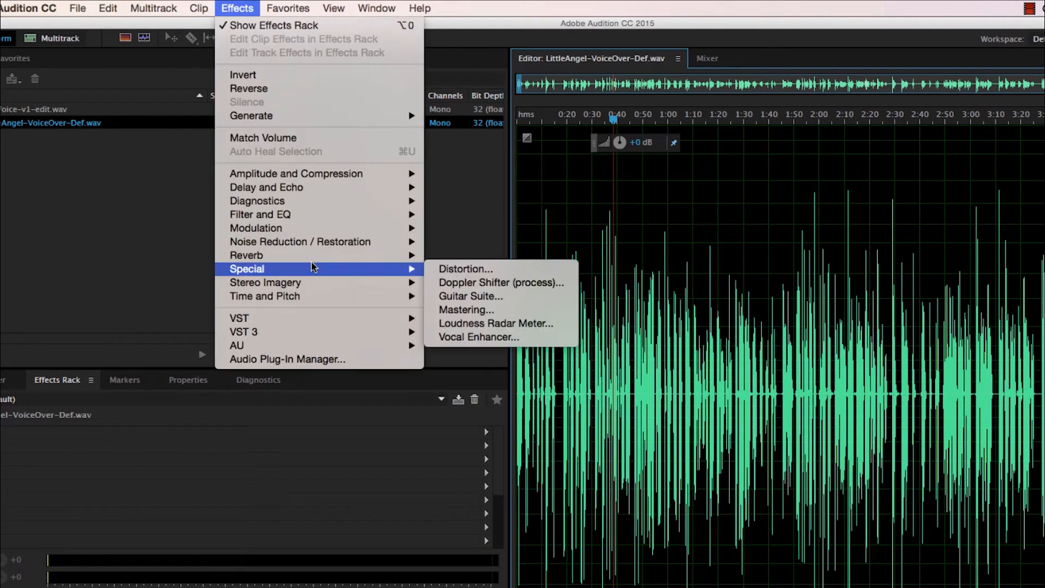
pyautogui.click(467, 310)
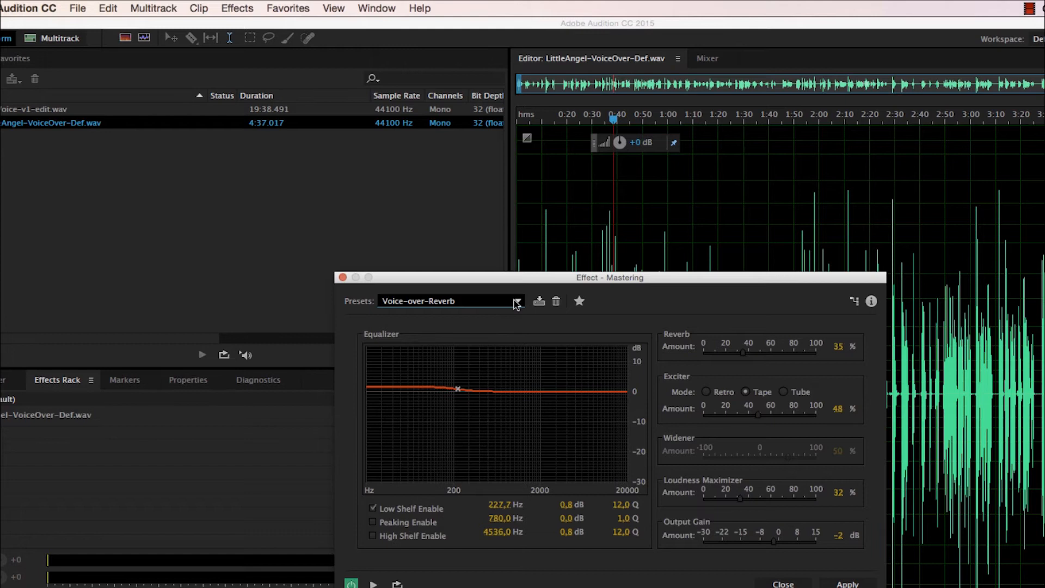
# - Preview the voice-over's mastering with the Bright Hype preset and with the Club Master preset
pyautogui.click(516, 303)
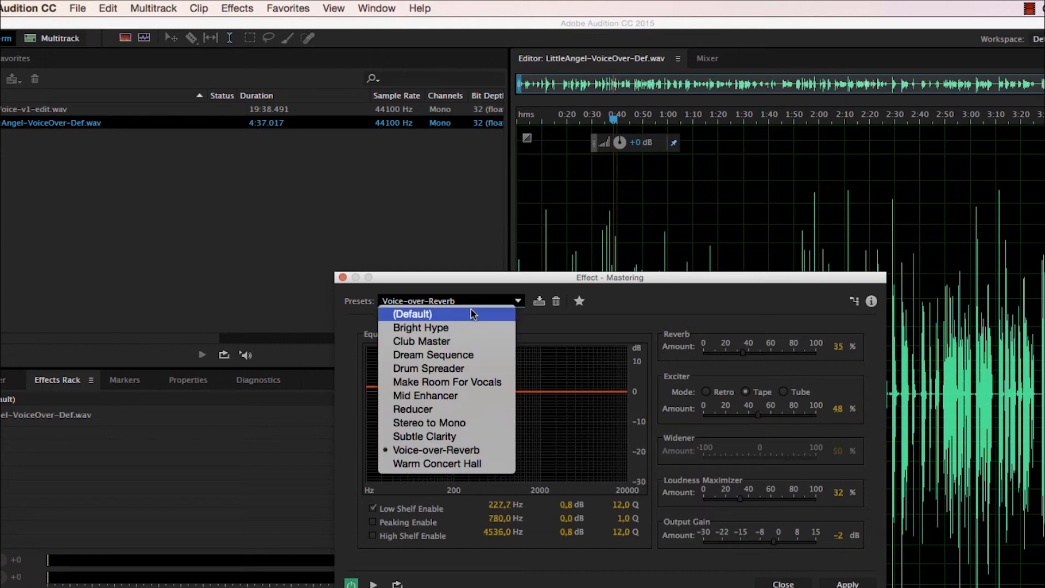
pyautogui.click(459, 328)
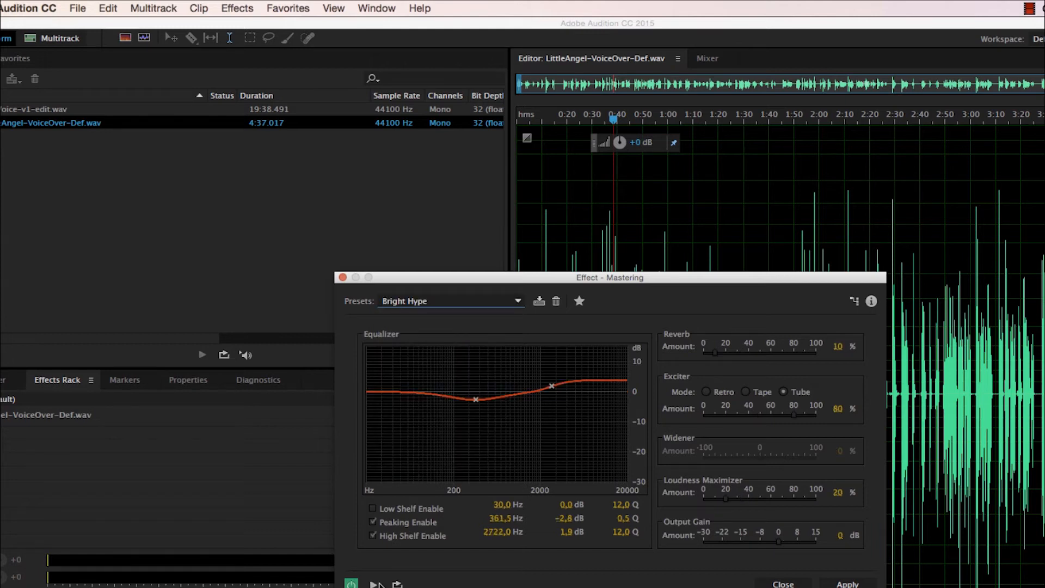
pyautogui.click(374, 583)
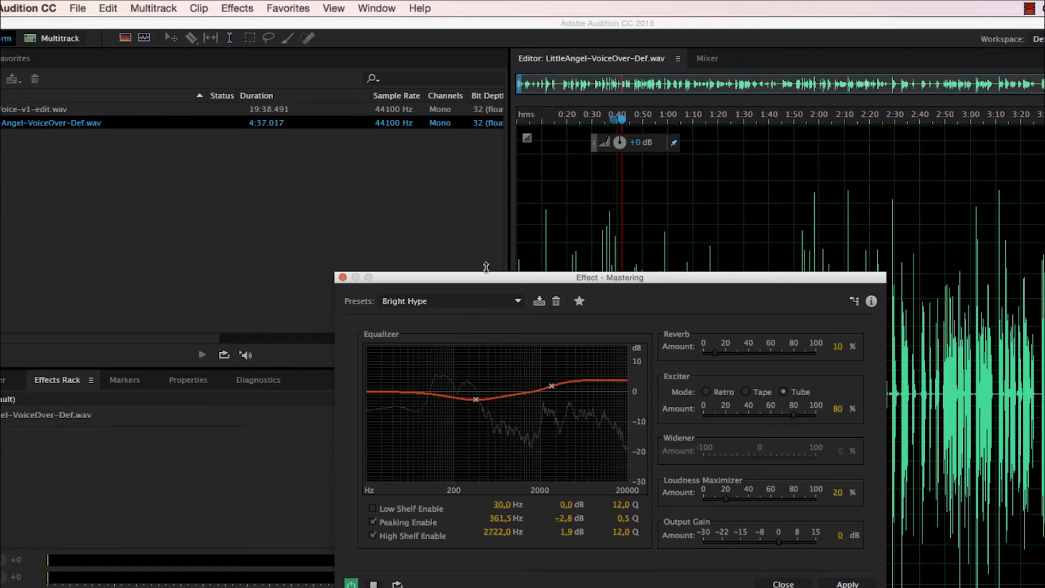
pyautogui.click(513, 301)
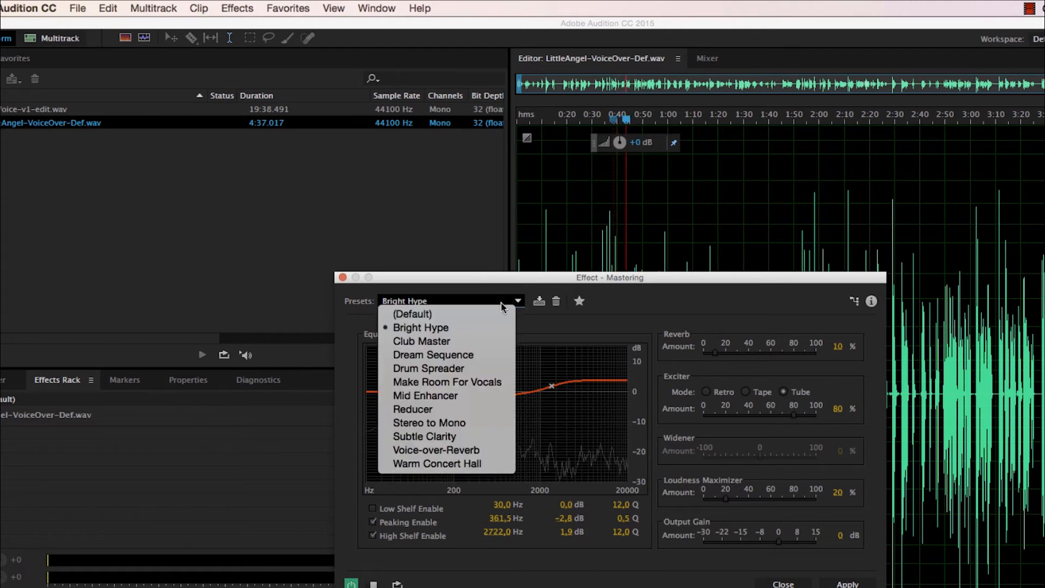
pyautogui.click(444, 342)
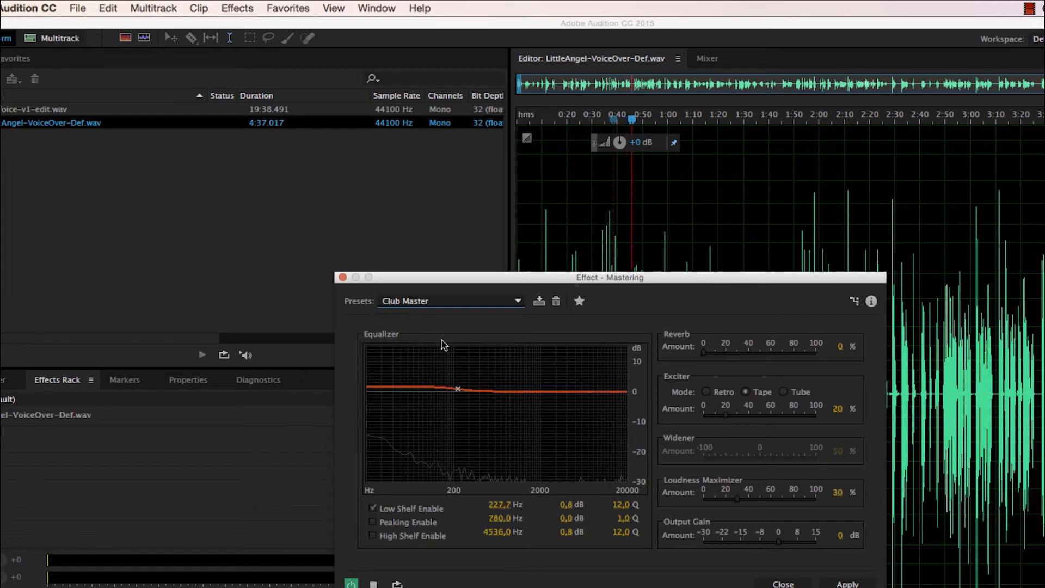
# - Preview the Club Master preset from the beginning of the recording, followed by the Reducer preset
pyautogui.click(642, 126)
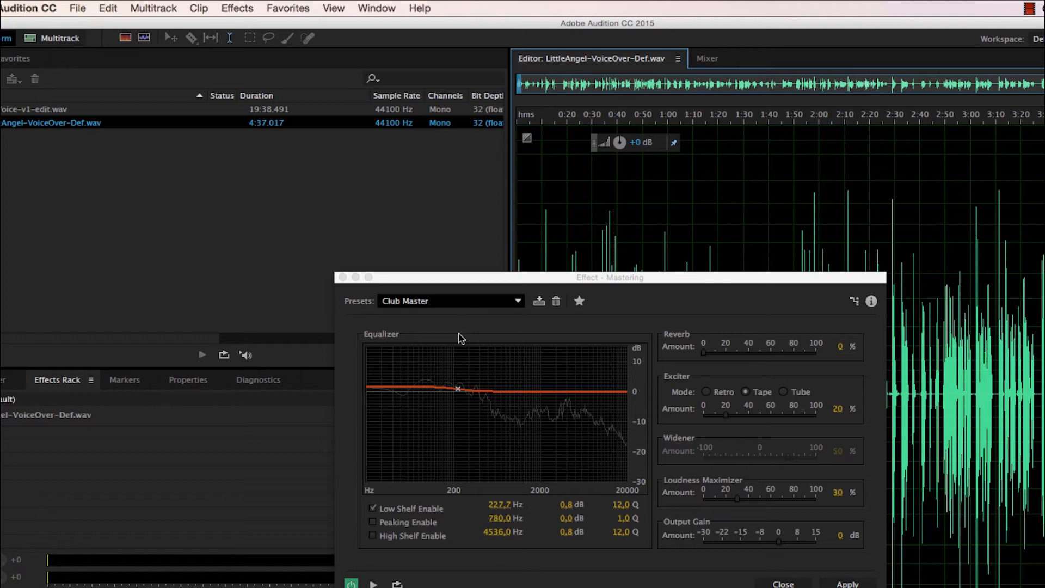
pyautogui.click(373, 585)
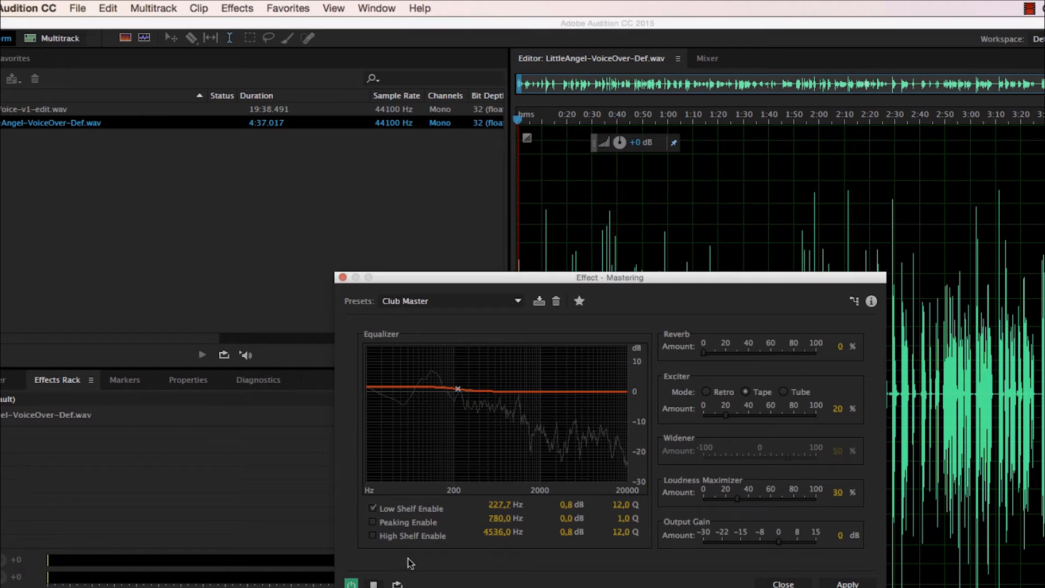
pyautogui.click(518, 301)
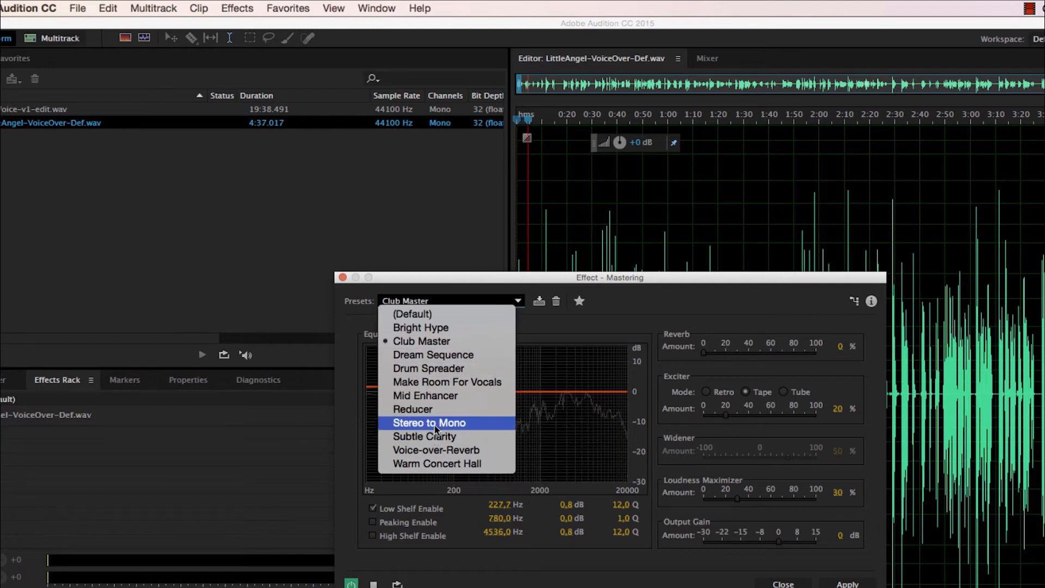
pyautogui.click(426, 413)
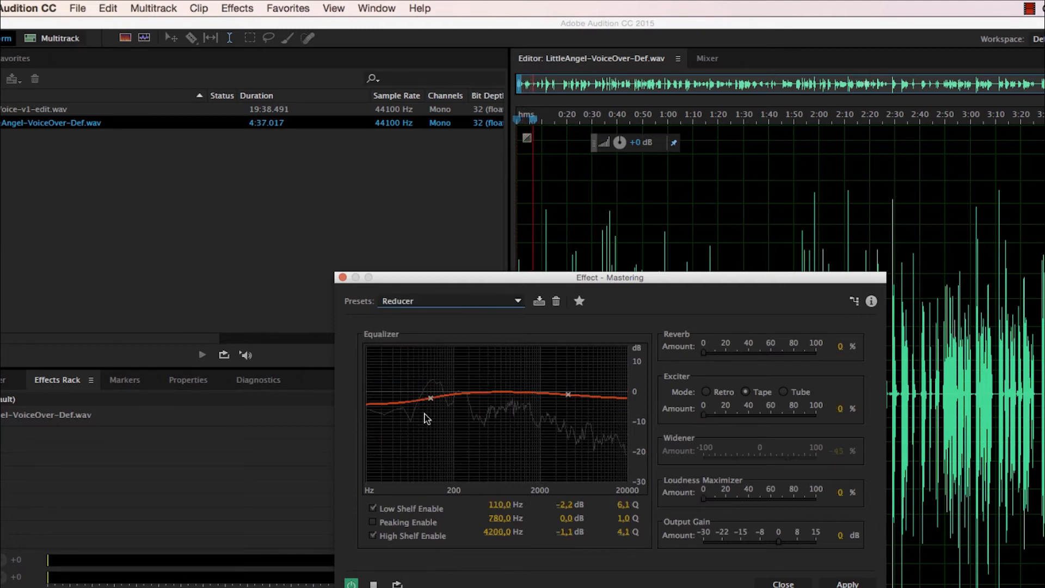
# - Preview the Voice-over-Reverb mastering preset, apply it to the whole voice-over and listen to the processed recording
pyautogui.click(517, 300)
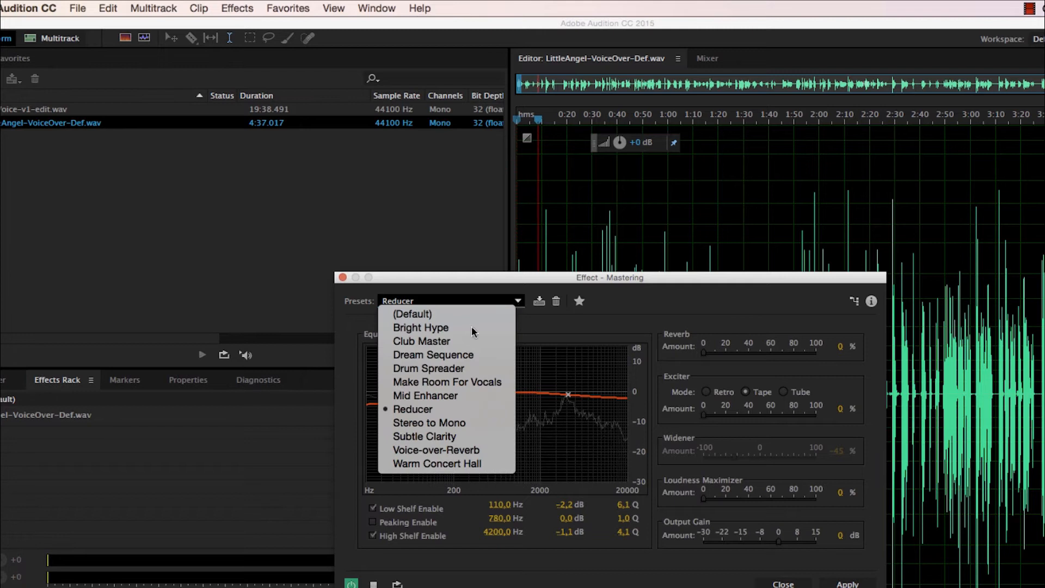
pyautogui.click(430, 450)
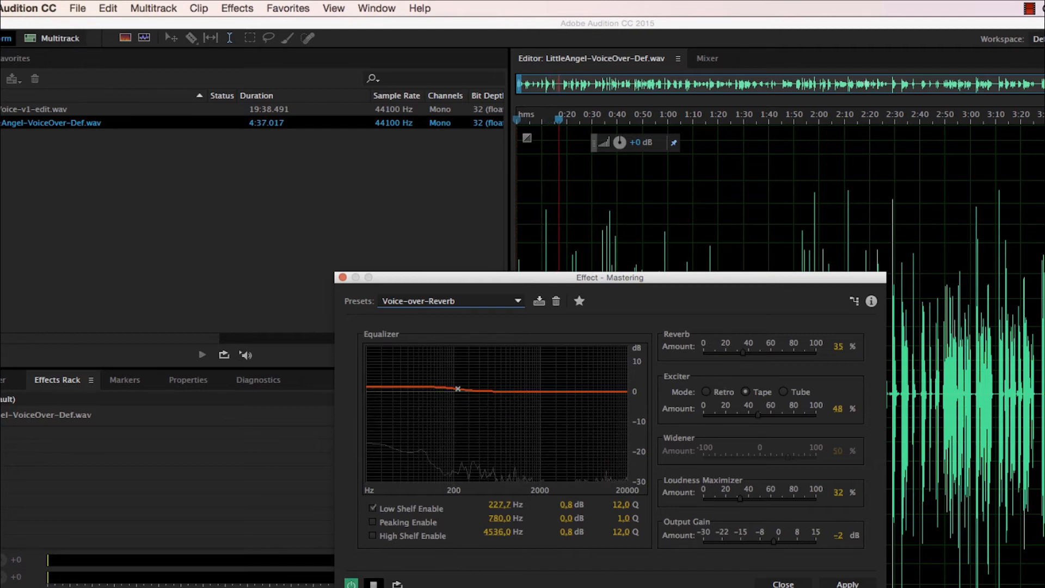
pyautogui.click(374, 584)
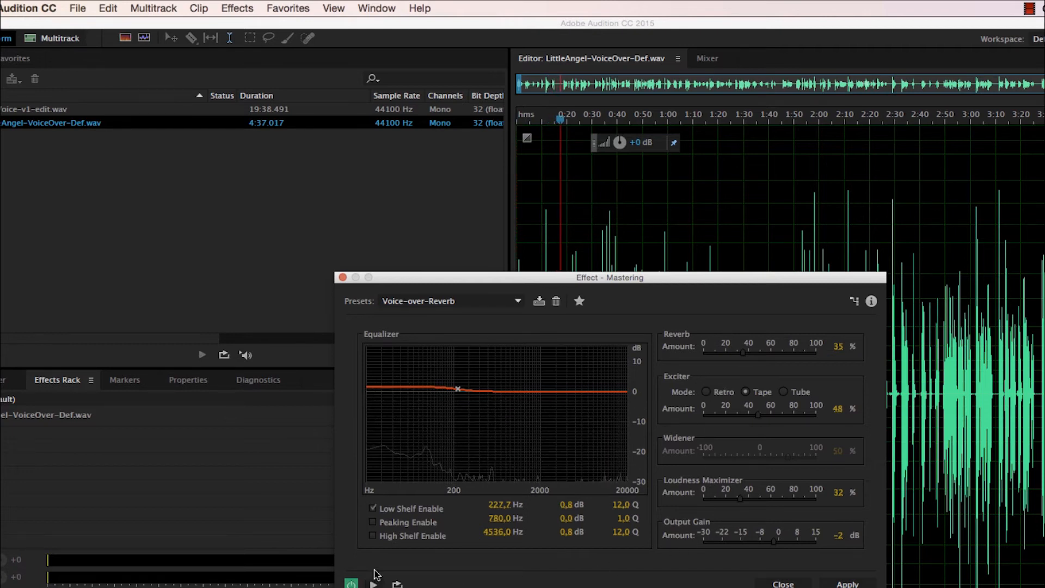
pyautogui.click(848, 583)
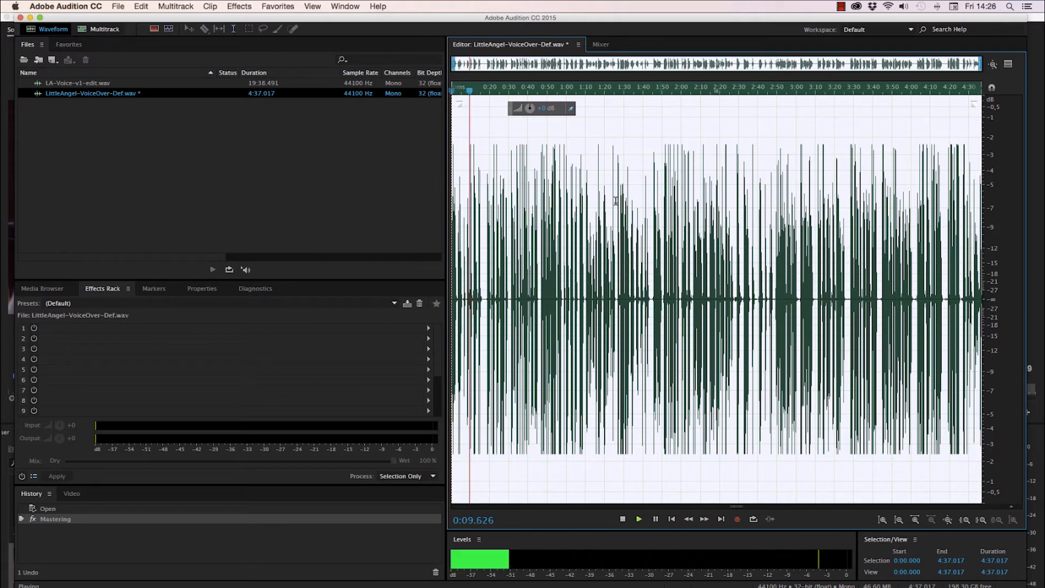
pyautogui.press('space')
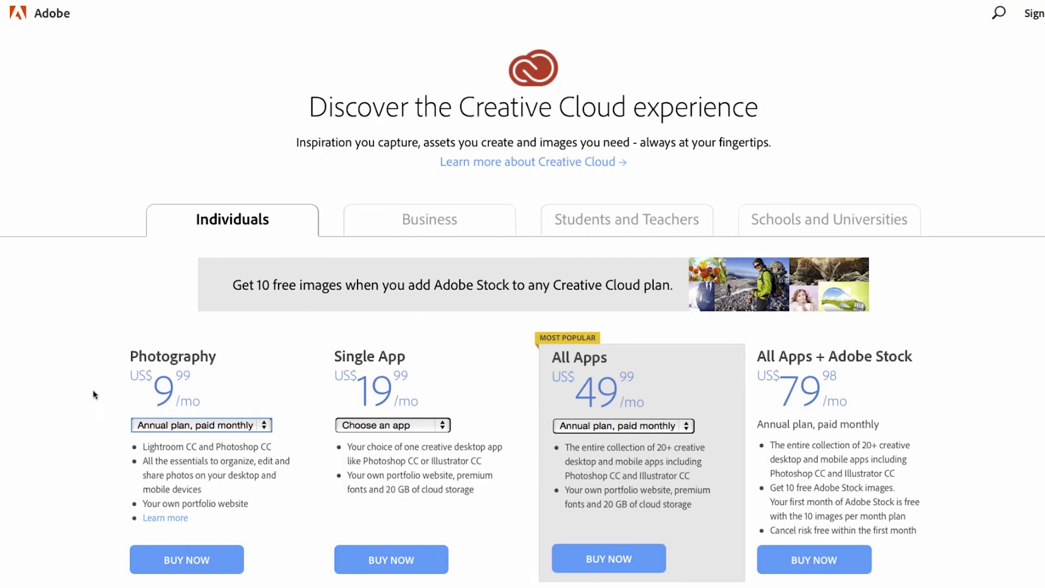
pyautogui.scroll(-3, 152, 392)
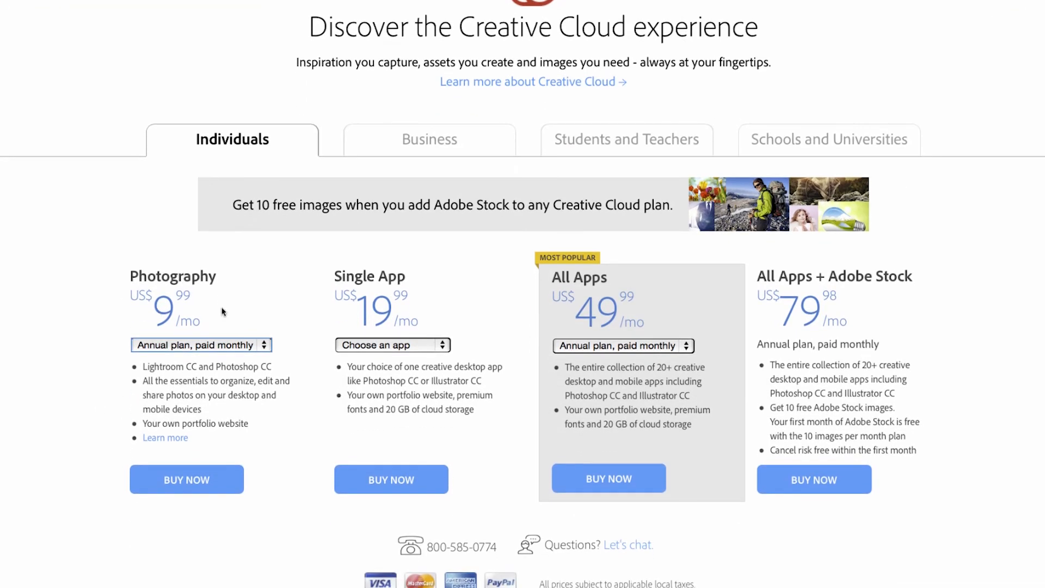
# - Check the payment options of the Photography plan and choose Audition as the app for the Single App plan
pyautogui.click(265, 345)
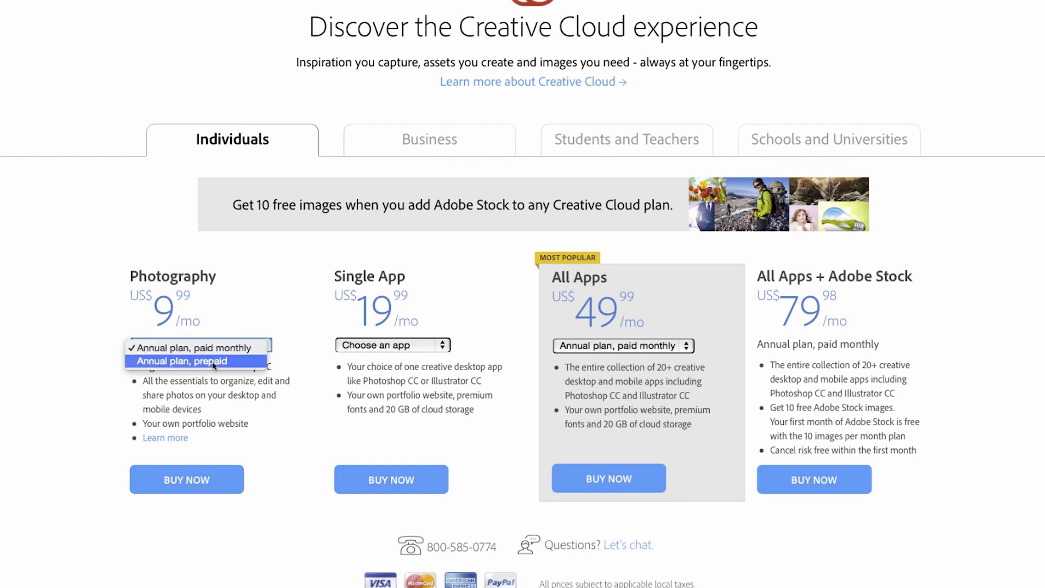
pyautogui.click(444, 345)
pyautogui.click(445, 345)
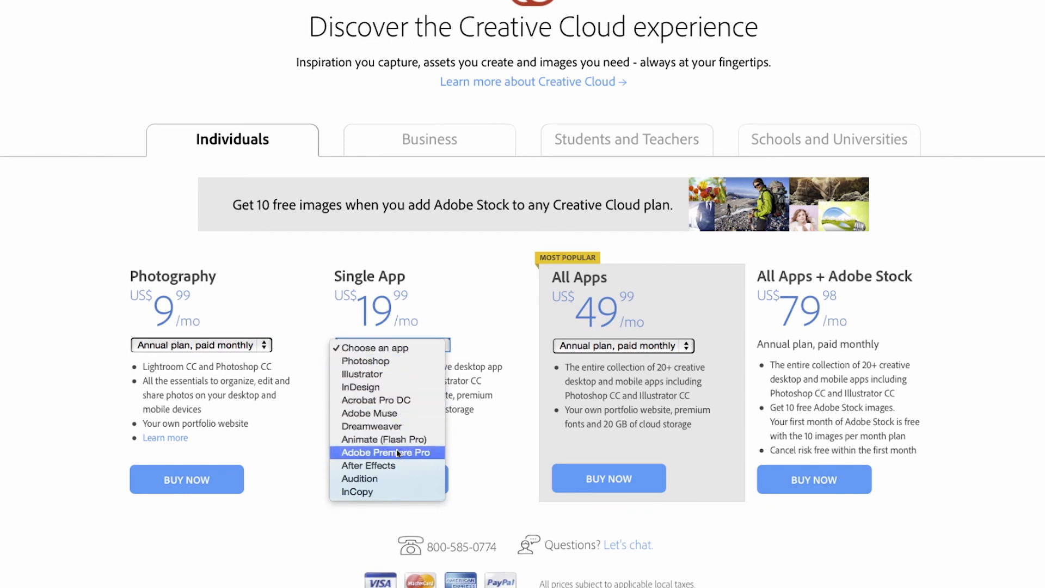
pyautogui.click(374, 478)
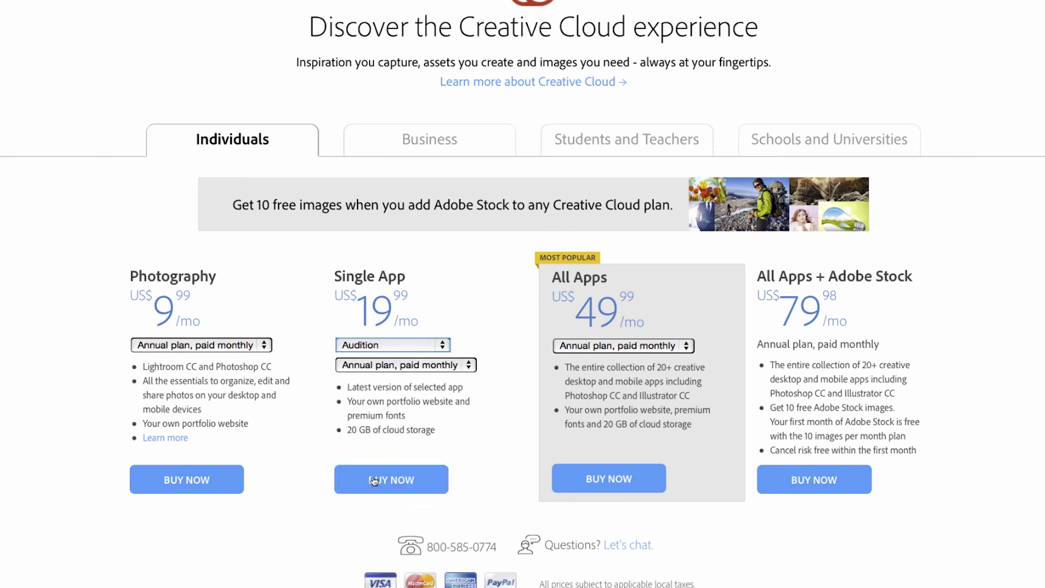
# - Review the payment options offered for the Single App plan with Audition and for the All Apps plan
pyautogui.click(470, 366)
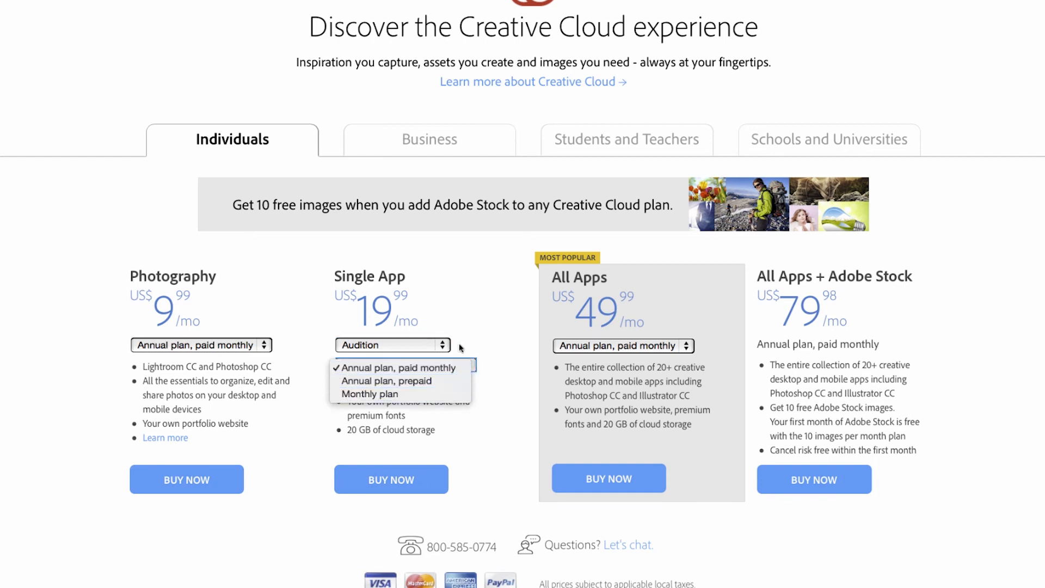
pyautogui.click(487, 312)
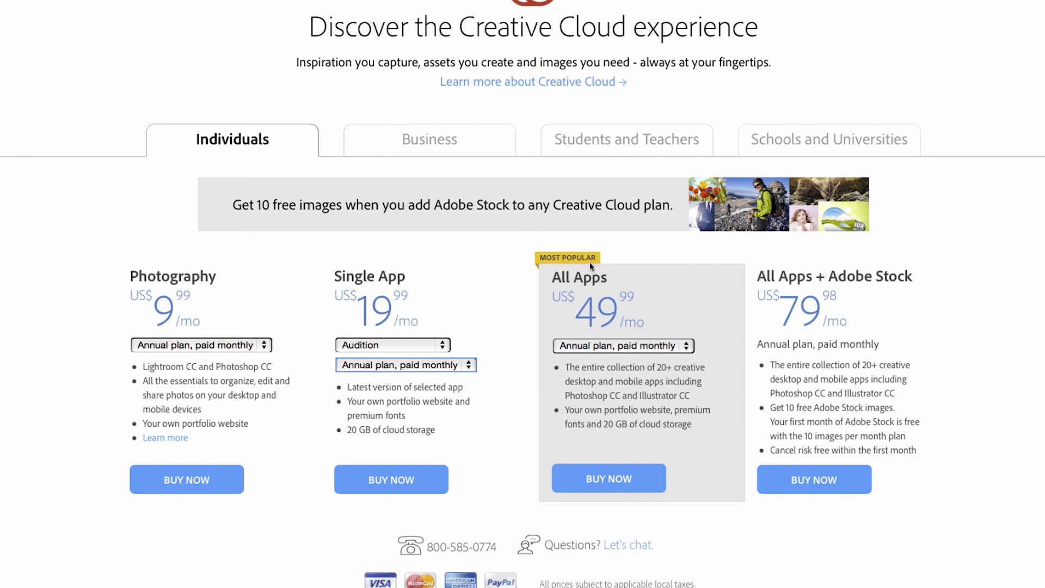
pyautogui.click(687, 348)
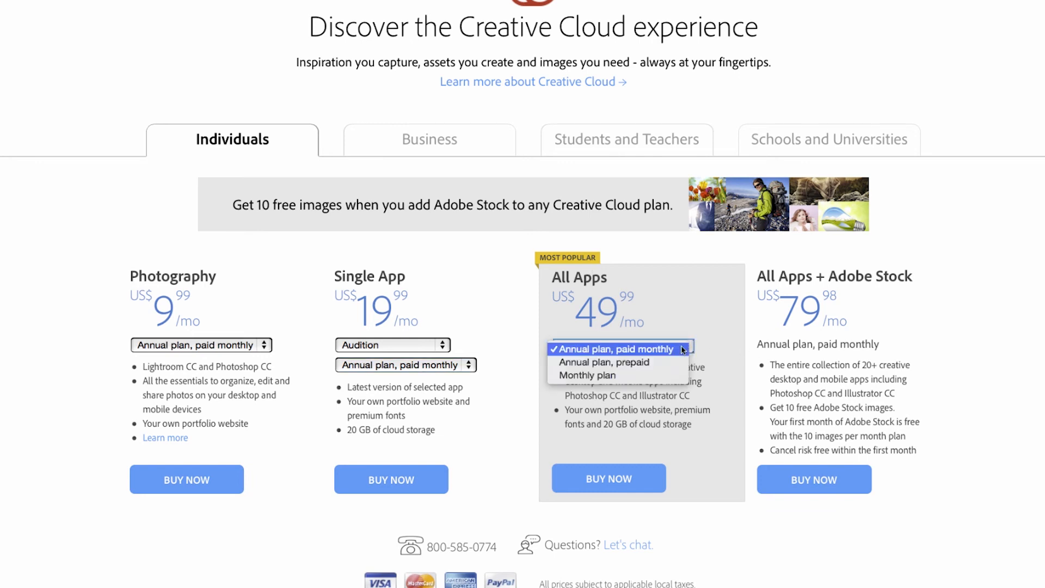
pyautogui.click(657, 363)
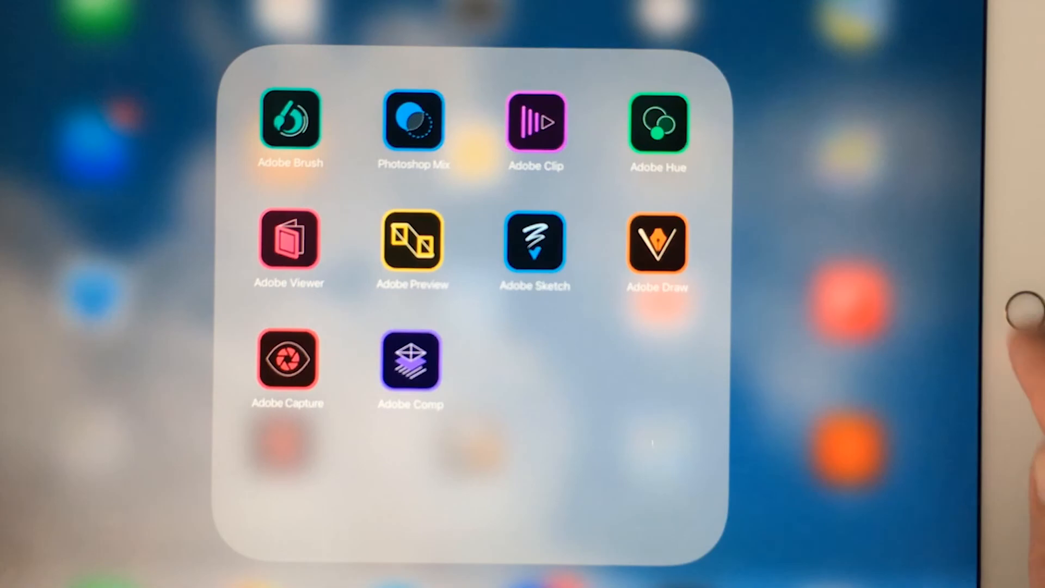
pyautogui.click(1025, 307)
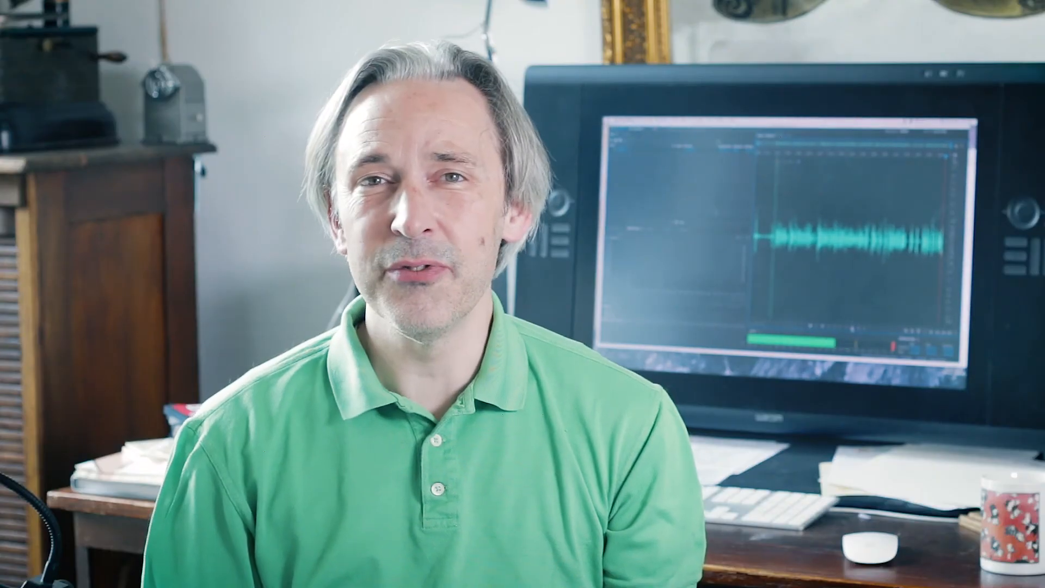